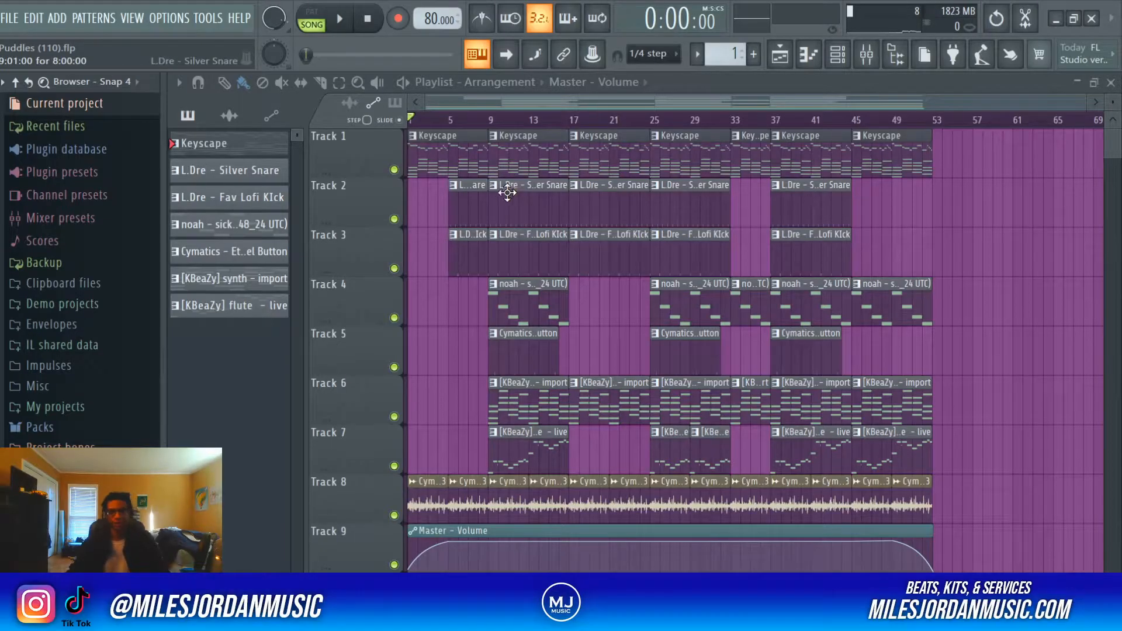
# Open the Keyscape pattern on Track 1, check the Keyscape instrument's loaded preset from the channel rack, and return to the notes.
pyautogui.doubleClick(457, 130)
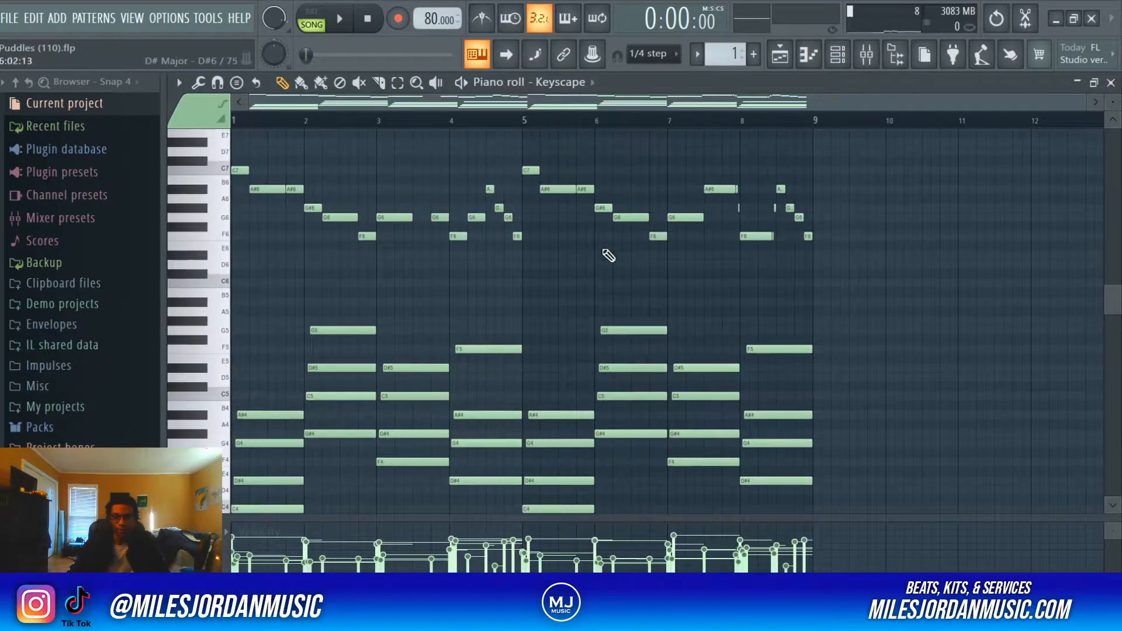
pyautogui.click(841, 64)
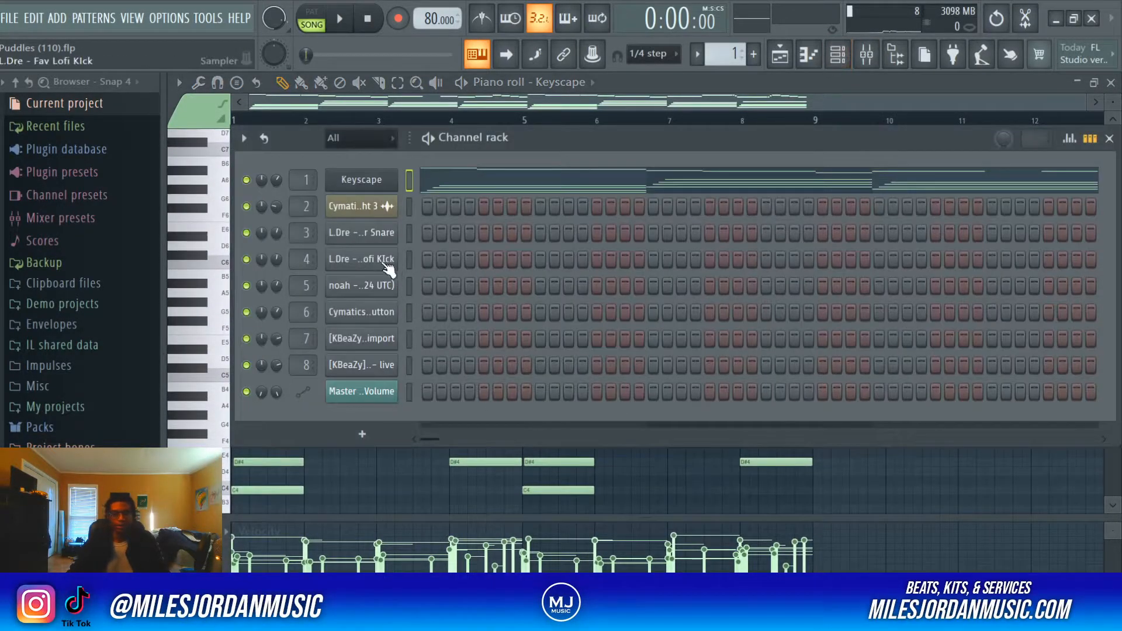
pyautogui.click(357, 179)
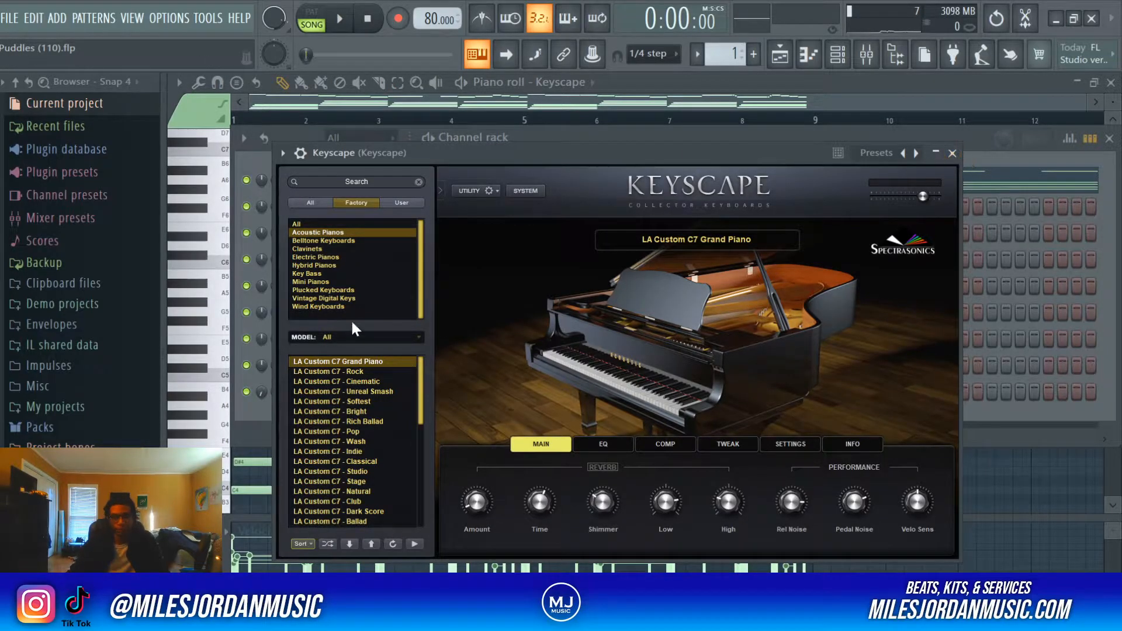
pyautogui.click(954, 154)
pyautogui.click(1110, 141)
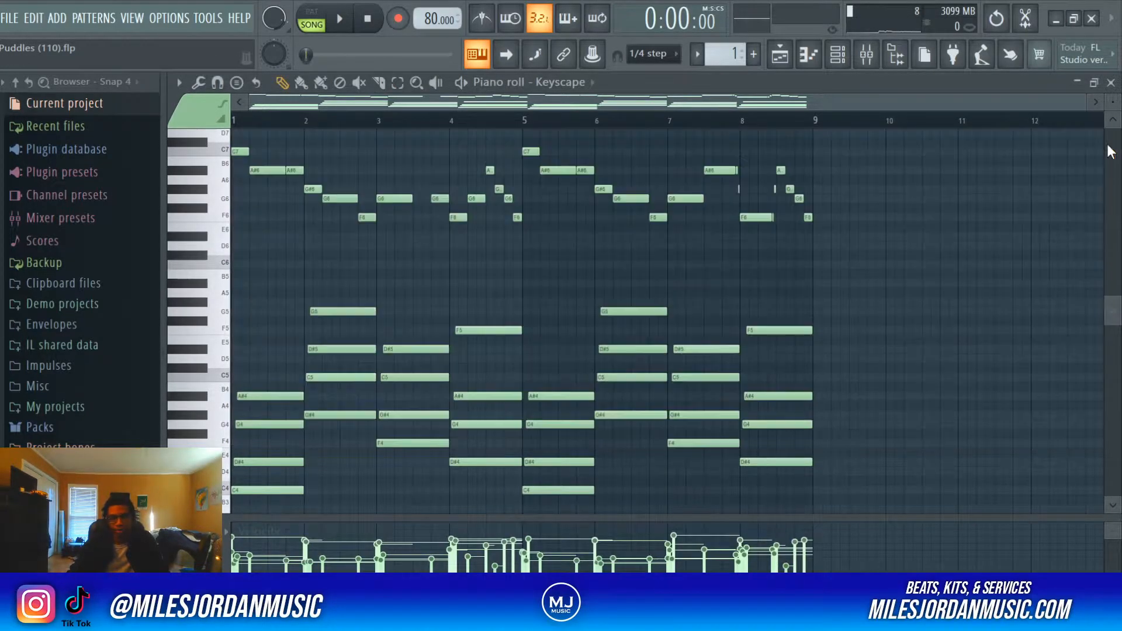
# Play back the Keyscape pattern to hear its chords and melody, and stop playback.
pyautogui.scroll(1, 706, 357)
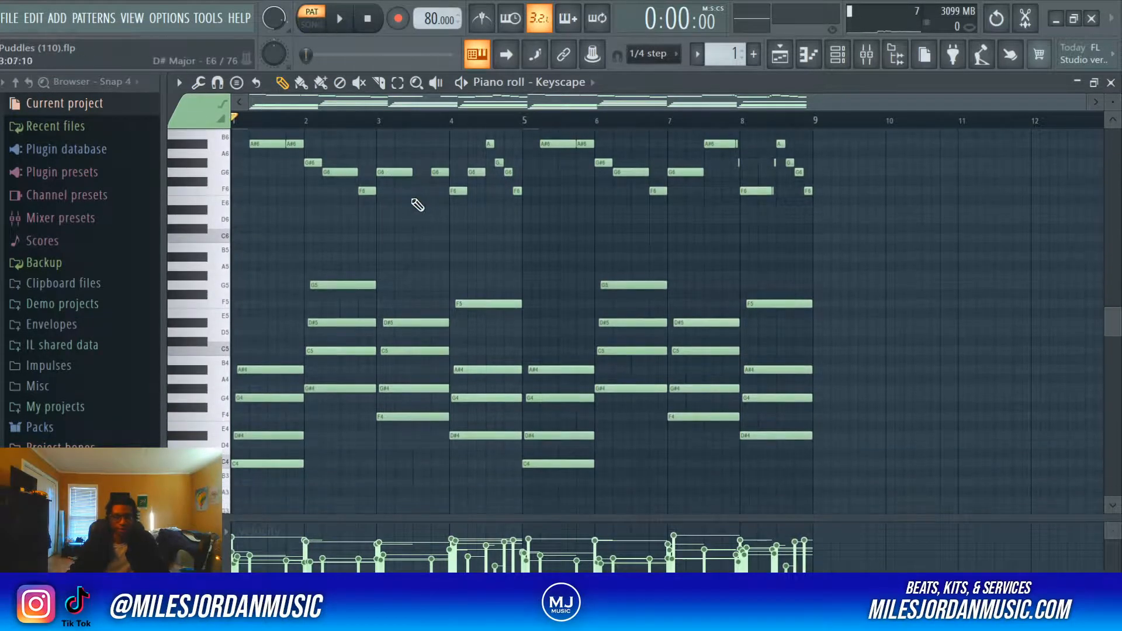
pyautogui.press('space')
pyautogui.scroll(1, 589, 324)
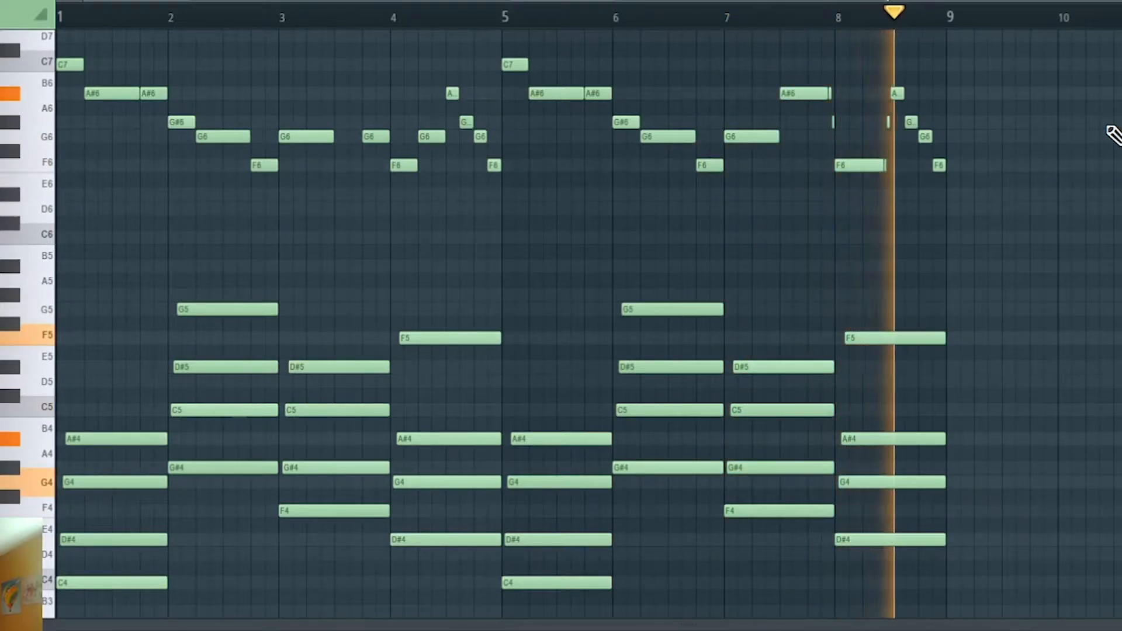
pyautogui.press('space')
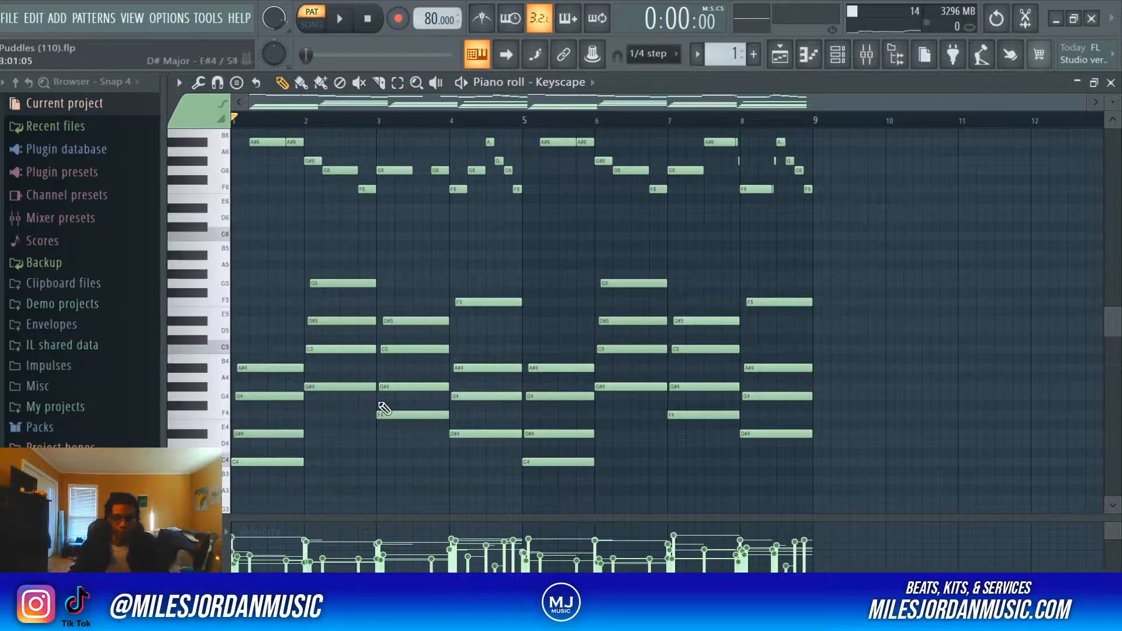
# Examine the Keyscape pattern's lower chord notes and upper melody notes, and return to the playlist.
pyautogui.scroll(-3, 386, 403)
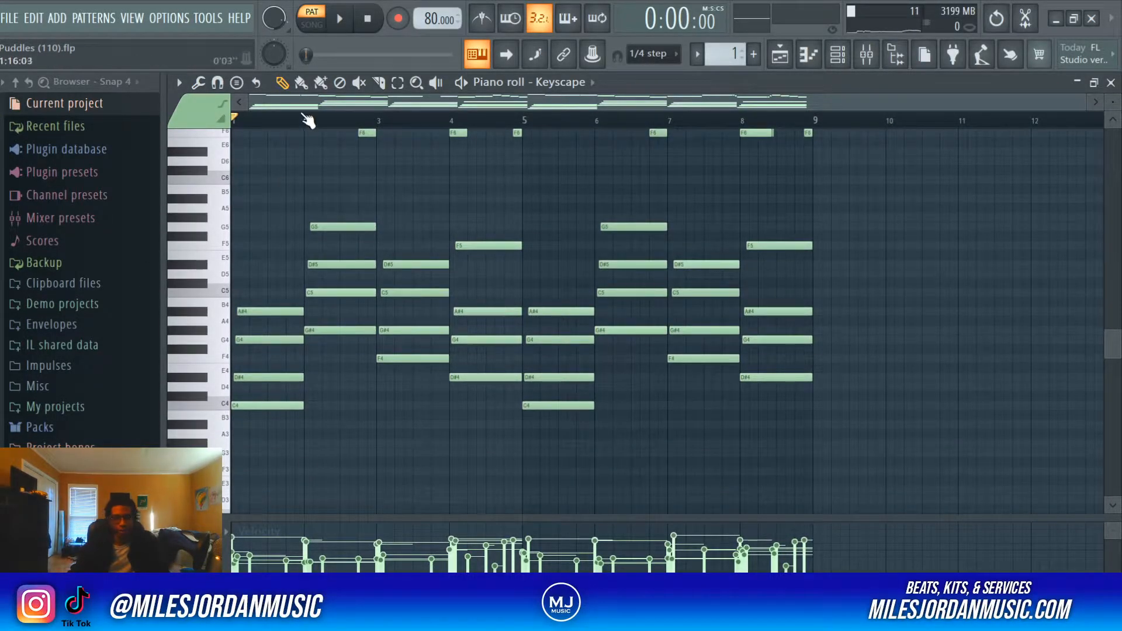
pyautogui.hotkey('alt', 's')
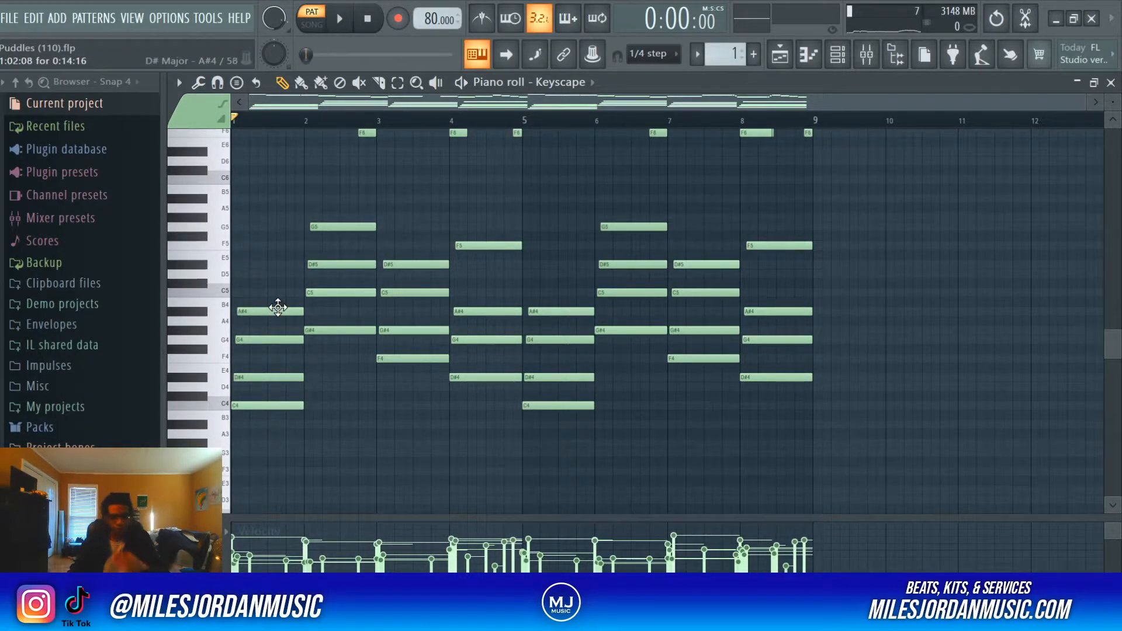
pyautogui.scroll(7, 280, 310)
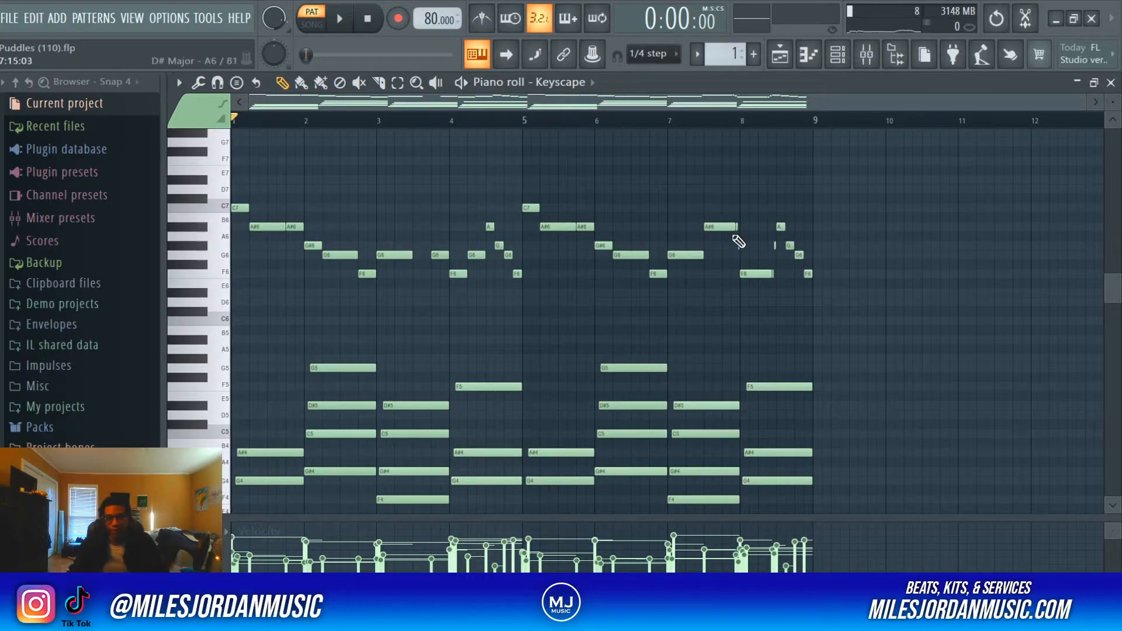
pyautogui.scroll(-4, 770, 219)
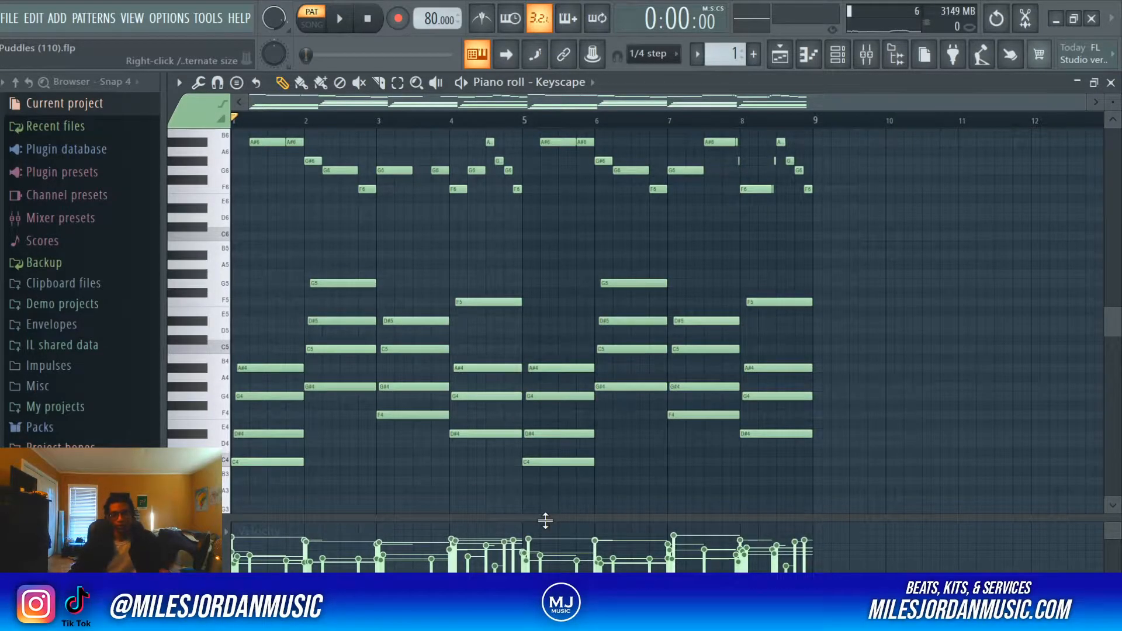
pyautogui.click(1111, 82)
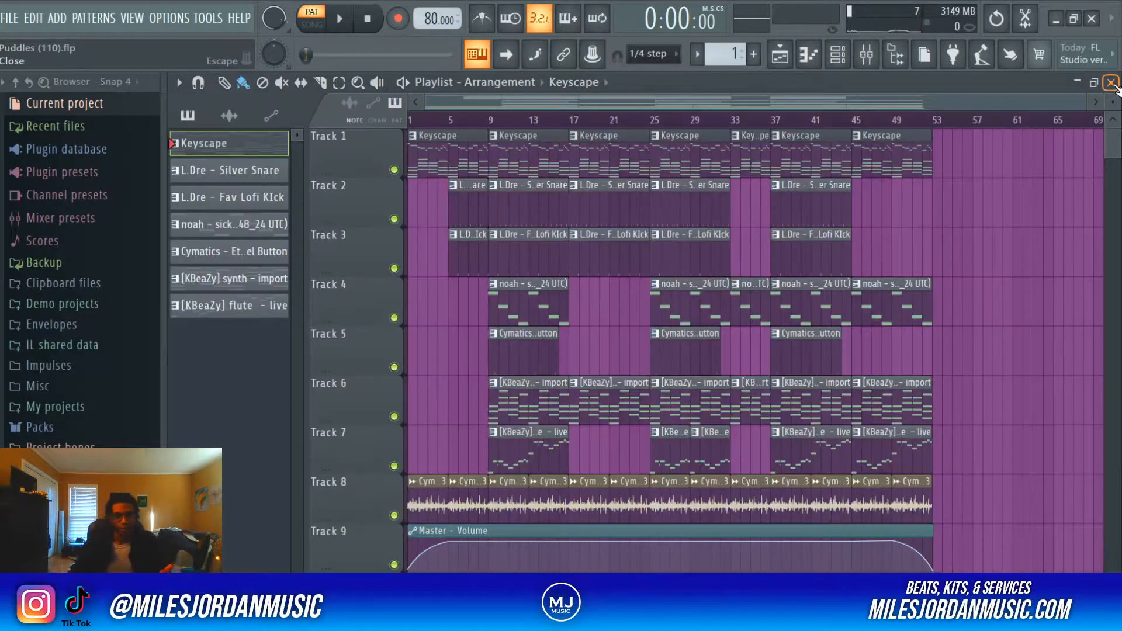
# Open the synth pattern on Track 6 from its first bar, listen to its chords, and stop playback.
pyautogui.doubleClick(530, 393)
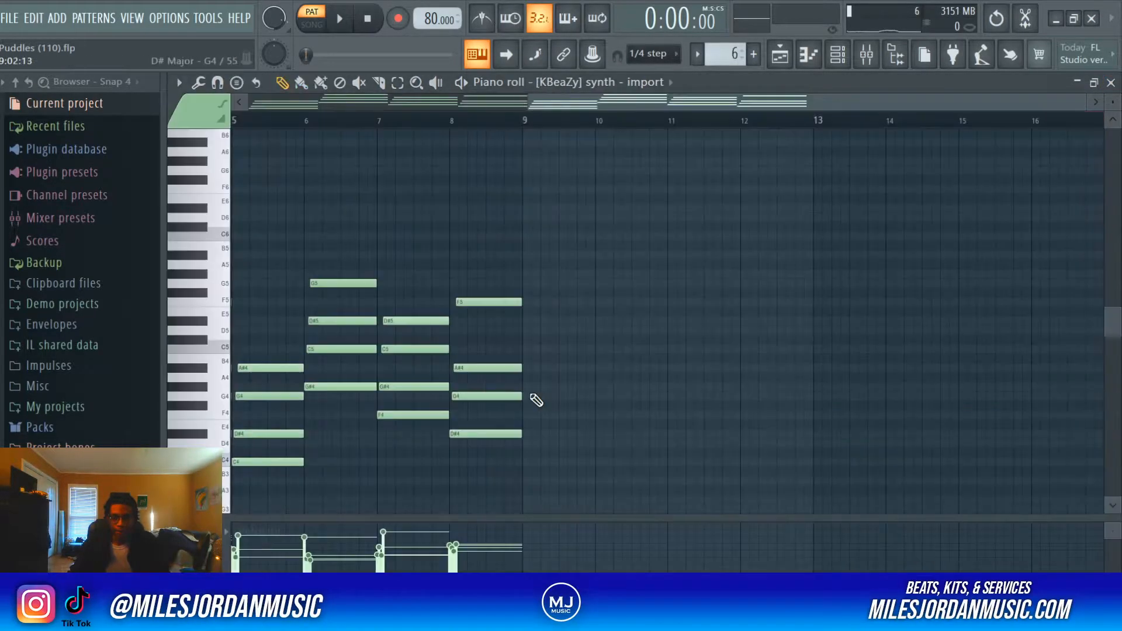
pyautogui.scroll(4, 537, 117)
pyautogui.scroll(-3, 520, 226)
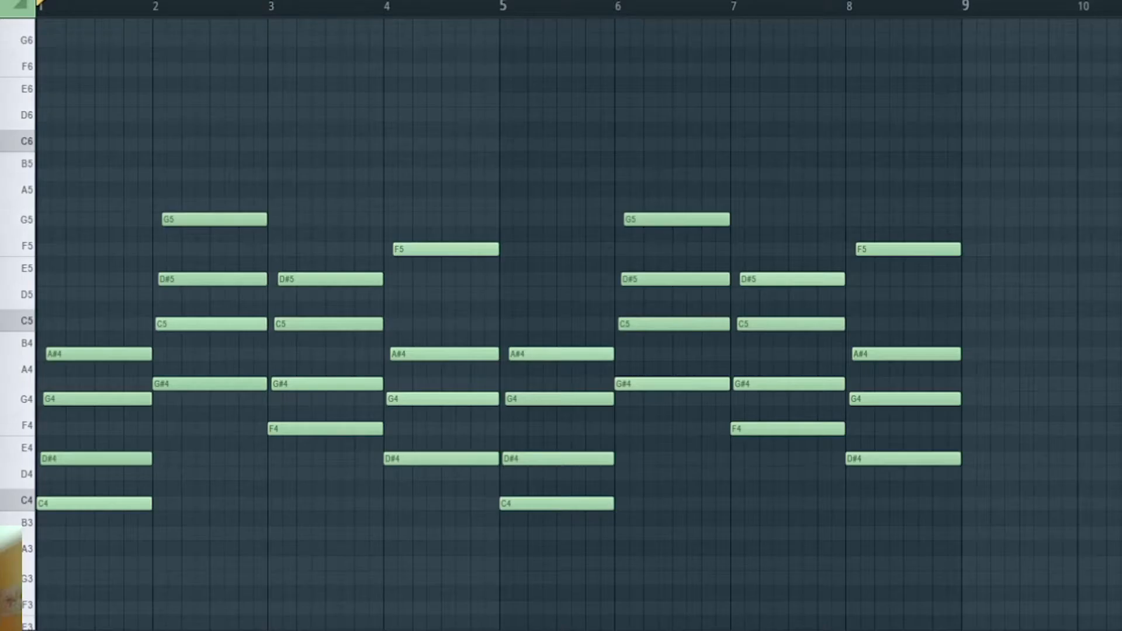
pyautogui.press('space')
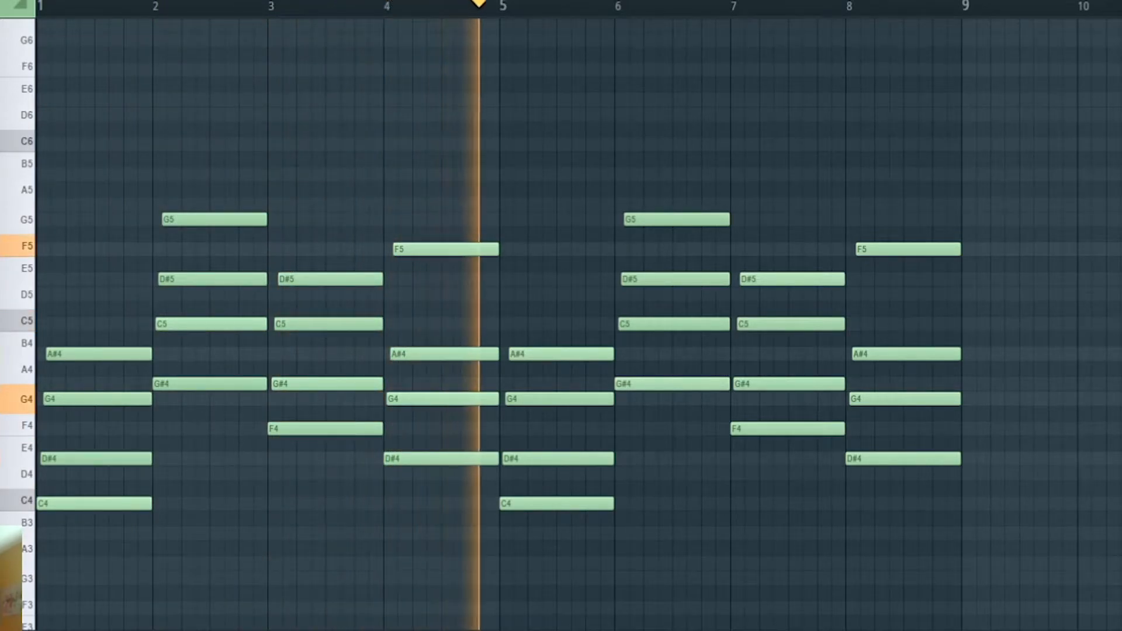
pyautogui.press('space')
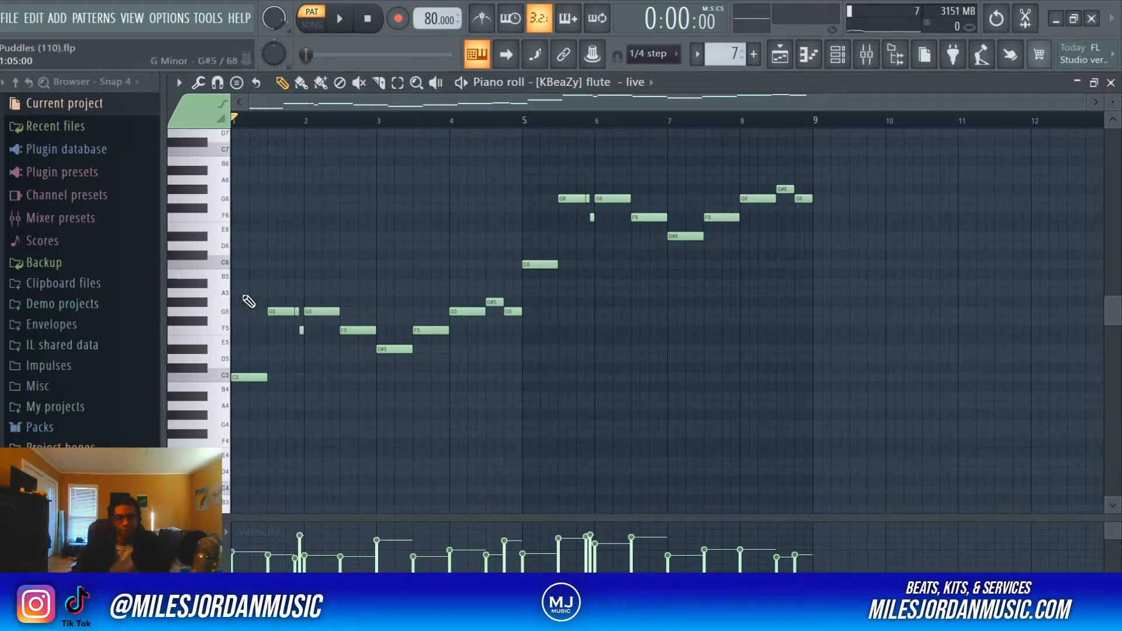
# Listen to the flute pattern in the piano roll, stop playback, and return to the playlist.
pyautogui.press('space')
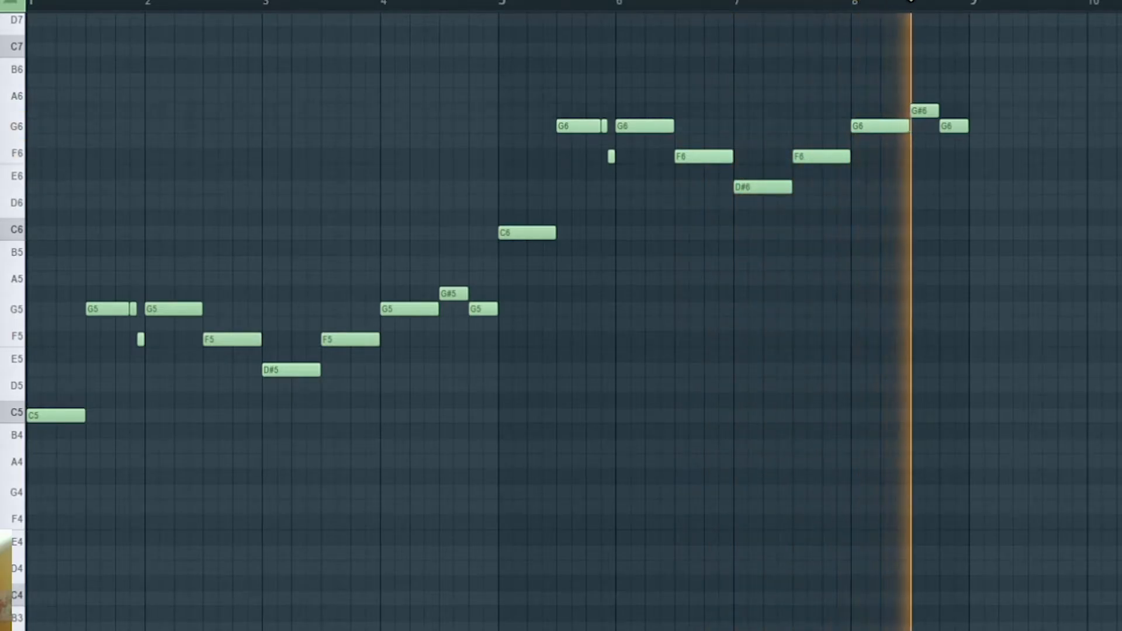
pyautogui.press('space')
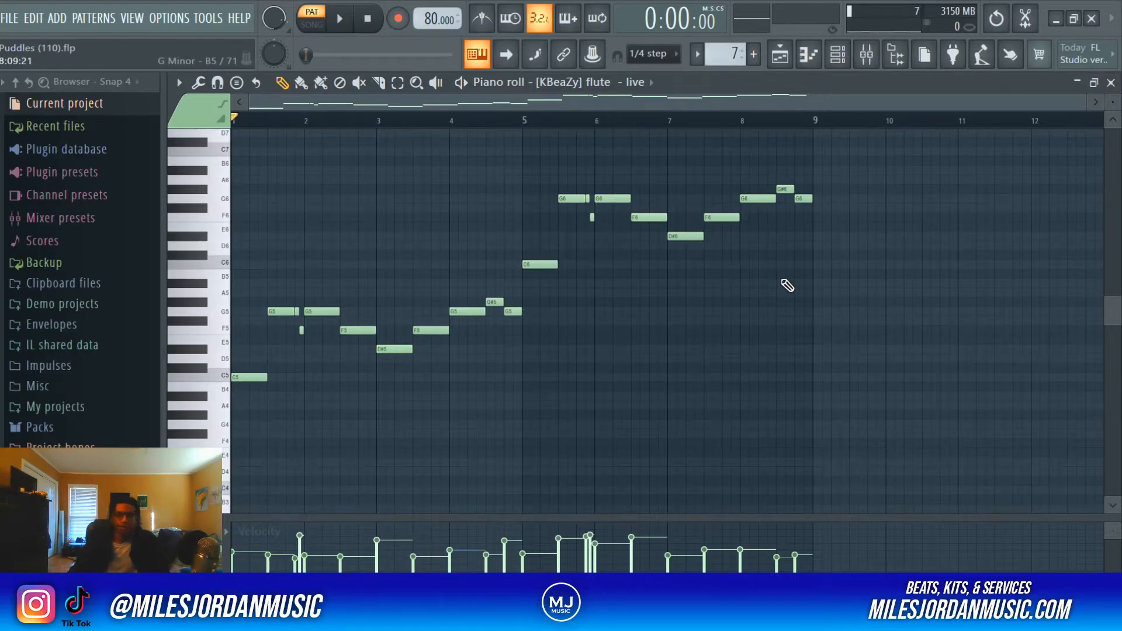
pyautogui.click(1110, 83)
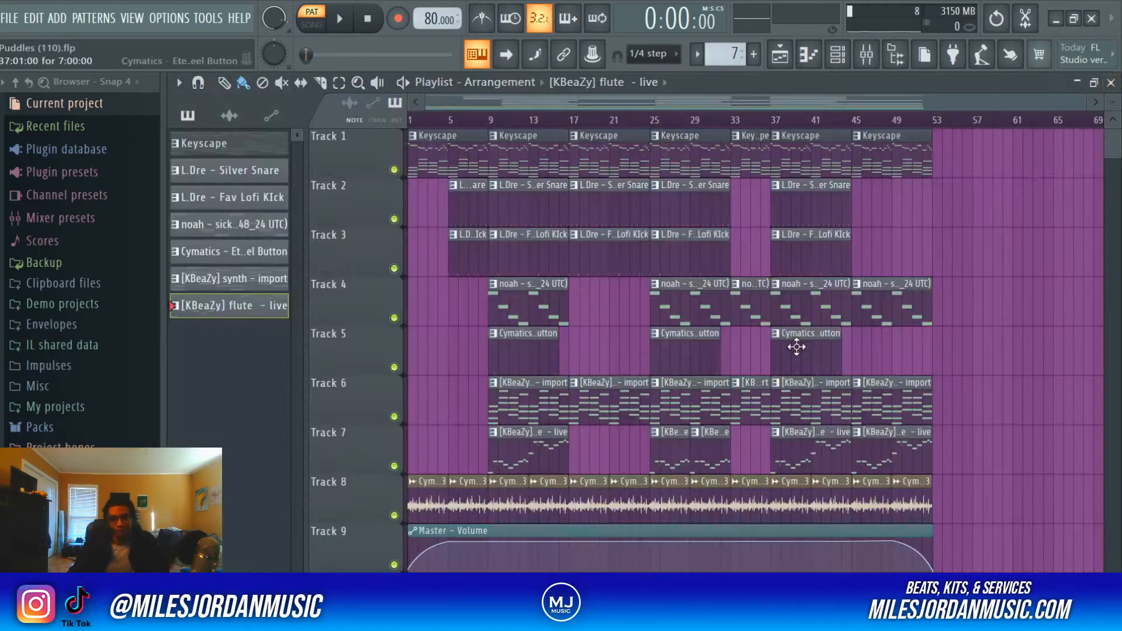
# Open the pattern on Track 4 and play back its single-note line.
pyautogui.doubleClick(522, 302)
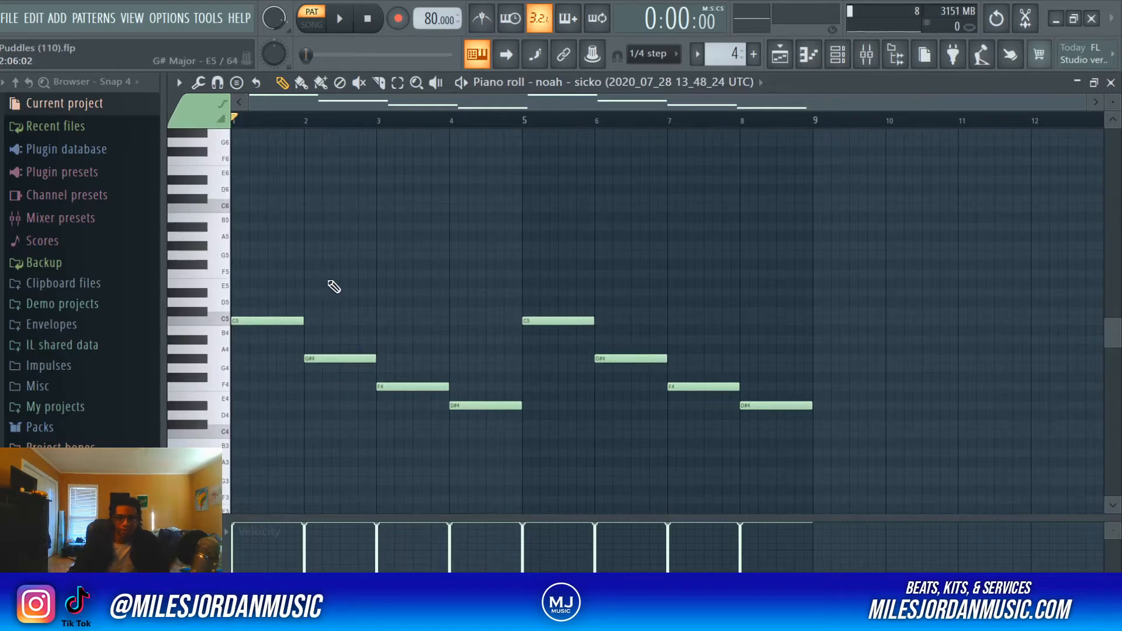
pyautogui.scroll(-3, 334, 288)
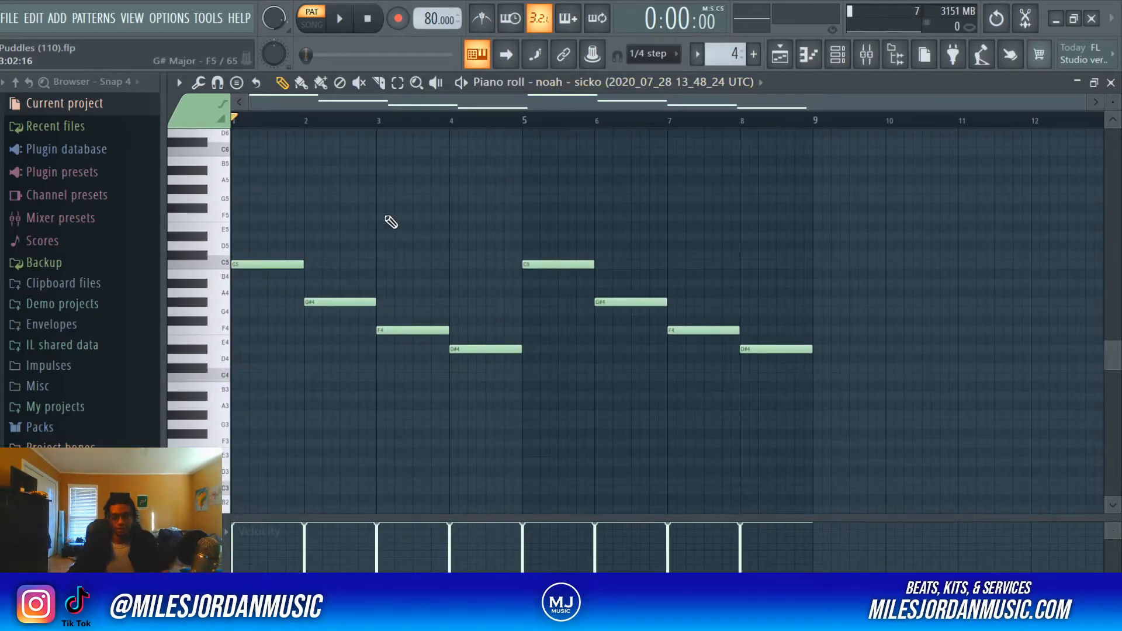
pyautogui.press('space')
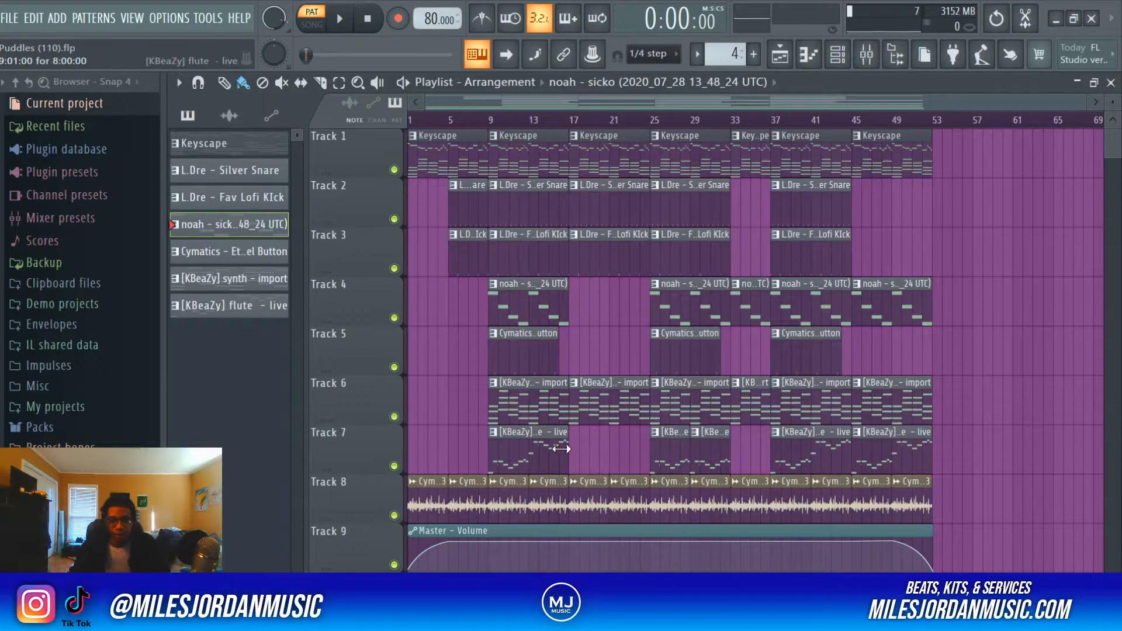
# Examine the rain clips on Track 8 and the Master volume automation on Track 9, and audition the rain track soloed.
pyautogui.keyDown('ctrl'); pyautogui.scroll(6, 461, 110); pyautogui.keyUp('ctrl')
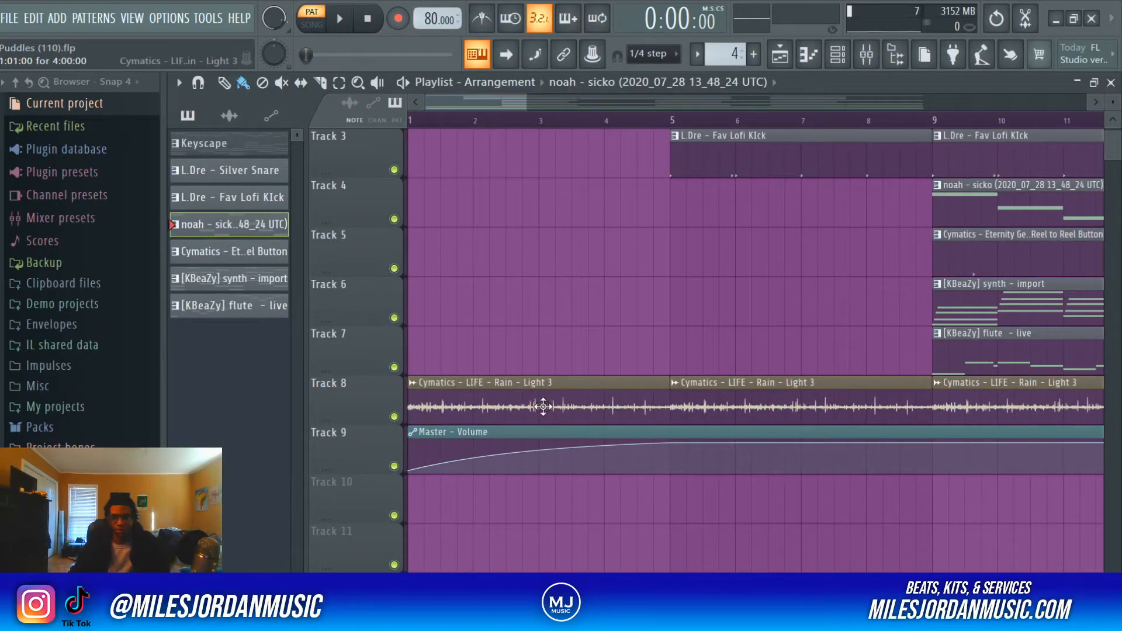
pyautogui.keyDown('ctrl'); pyautogui.scroll(-6, 600, 149); pyautogui.keyUp('ctrl')
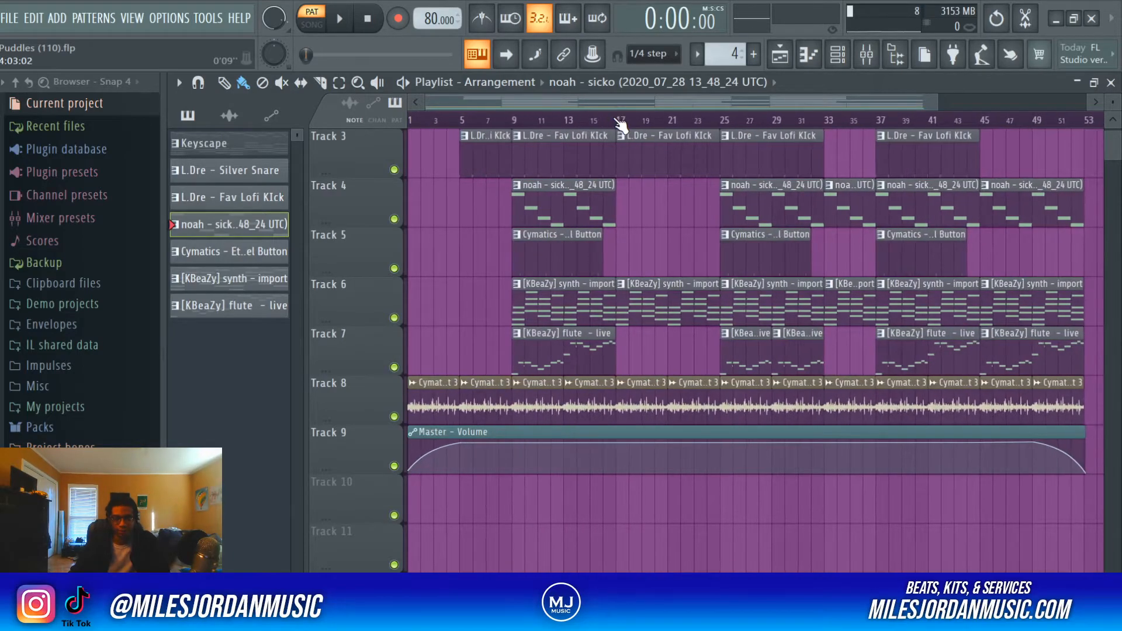
pyautogui.keyDown('ctrl'); pyautogui.scroll(4, 497, 134); pyautogui.keyUp('ctrl')
pyautogui.keyDown('ctrl'); pyautogui.scroll(3, 429, 112); pyautogui.keyUp('ctrl')
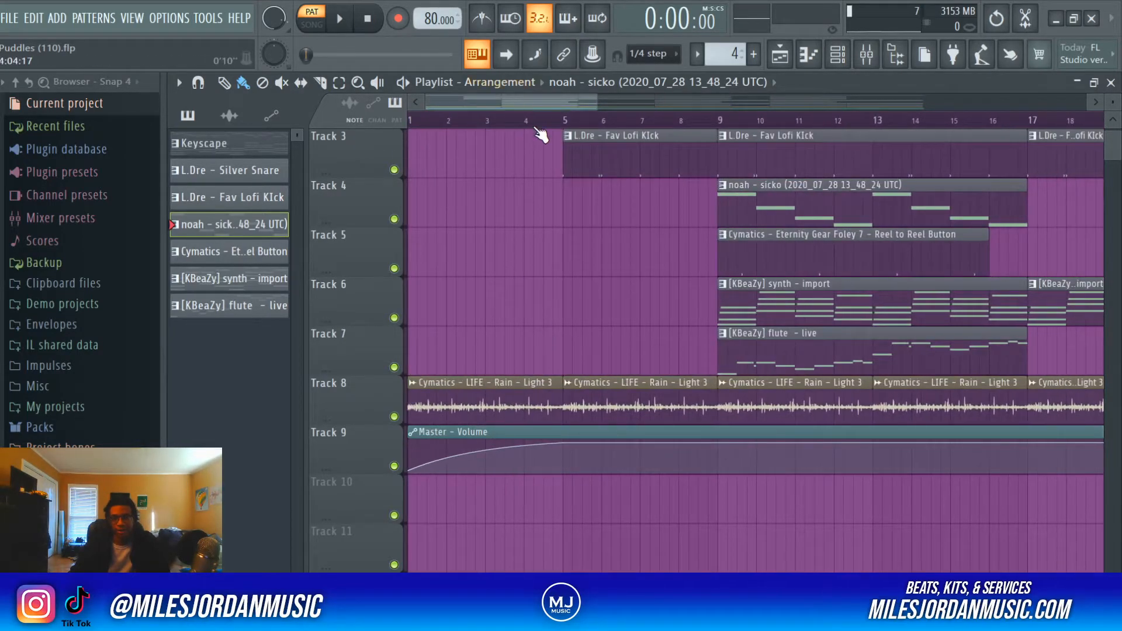
pyautogui.keyDown('ctrl'); pyautogui.scroll(-2, 525, 126); pyautogui.keyUp('ctrl')
pyautogui.keyDown('ctrl'); pyautogui.scroll(-3, 530, 114); pyautogui.keyUp('ctrl')
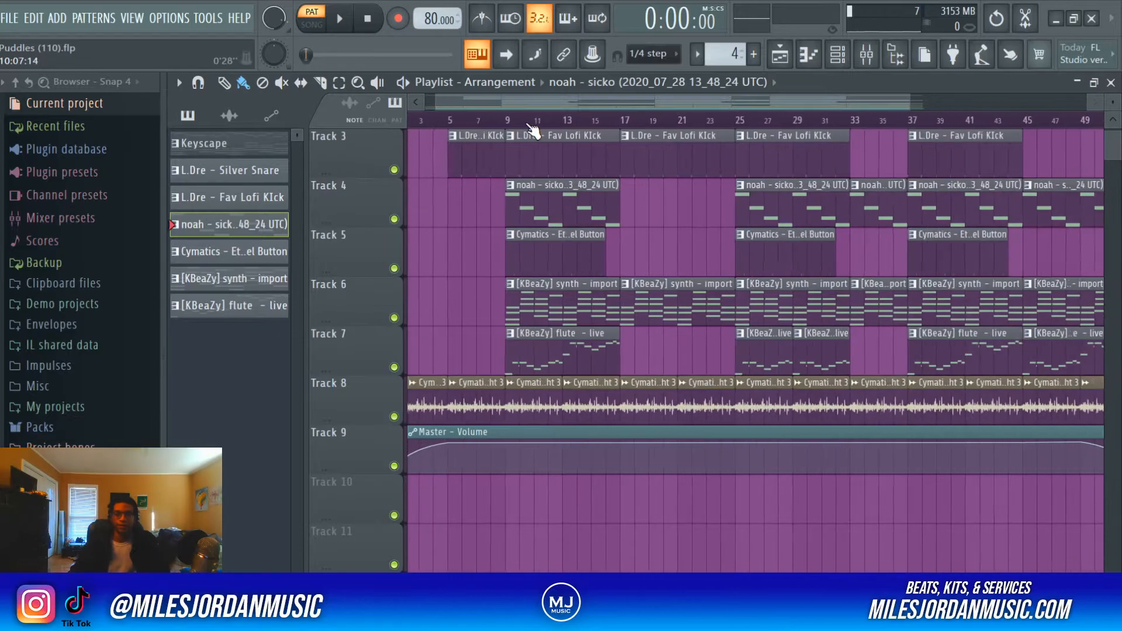
pyautogui.keyDown('ctrl'); pyautogui.scroll(3, 533, 129); pyautogui.keyUp('ctrl')
pyautogui.scroll(-1, 533, 134)
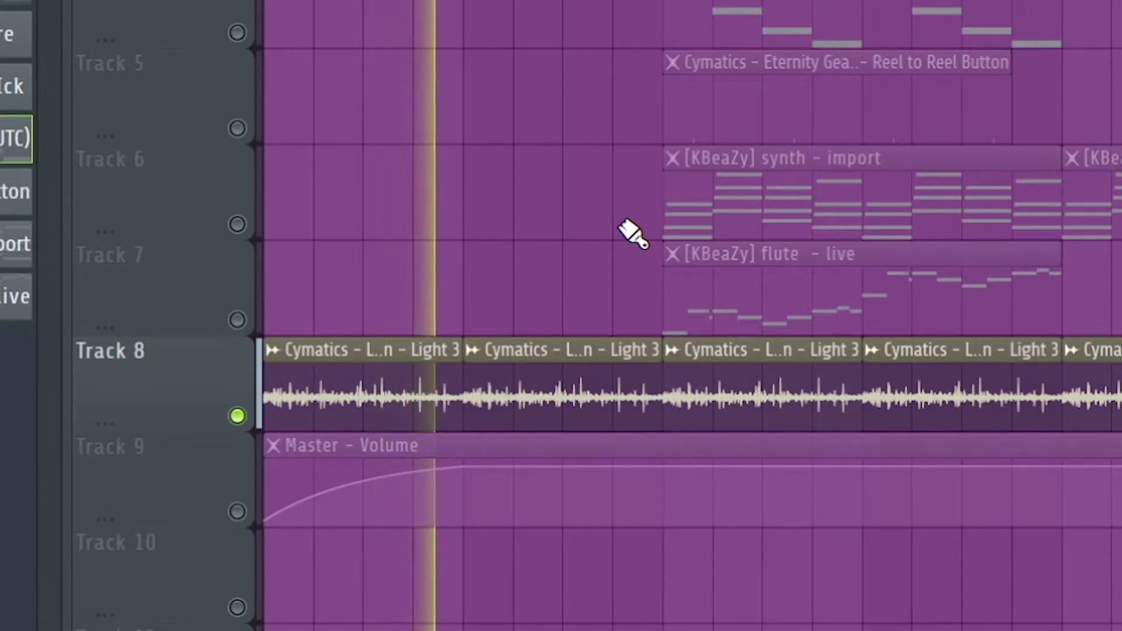
pyautogui.press('space')
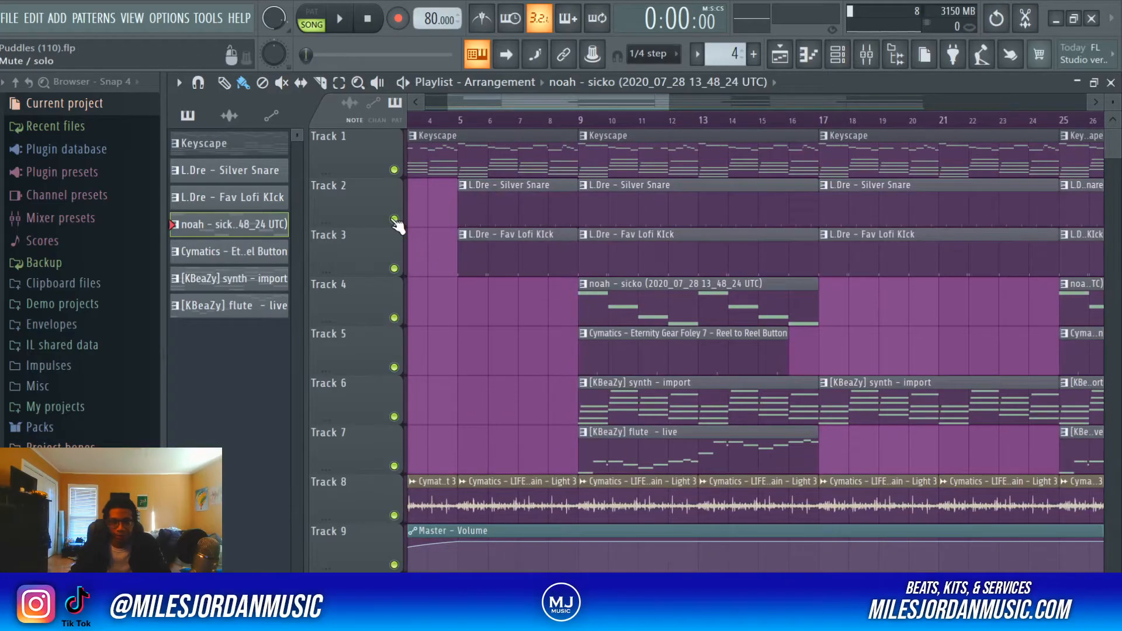
# Isolate the snare, kick and foley button tracks (Tracks 2, 3 and 5) and look over their patterns in the arrangement.
pyautogui.rightClick(394, 220)
pyautogui.click(394, 269)
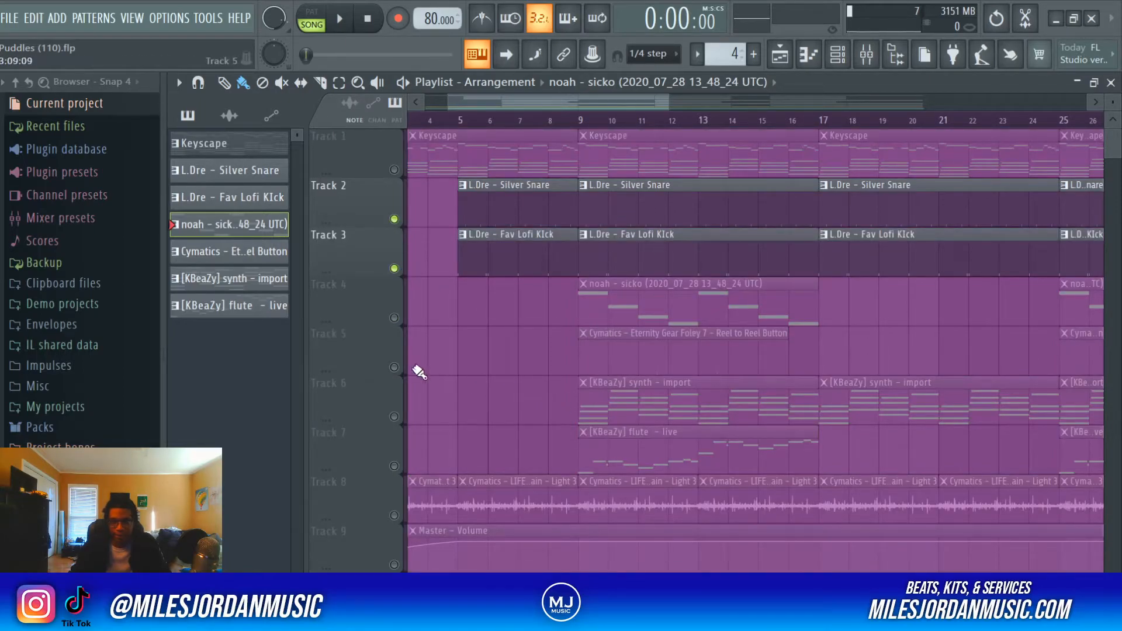
pyautogui.click(394, 366)
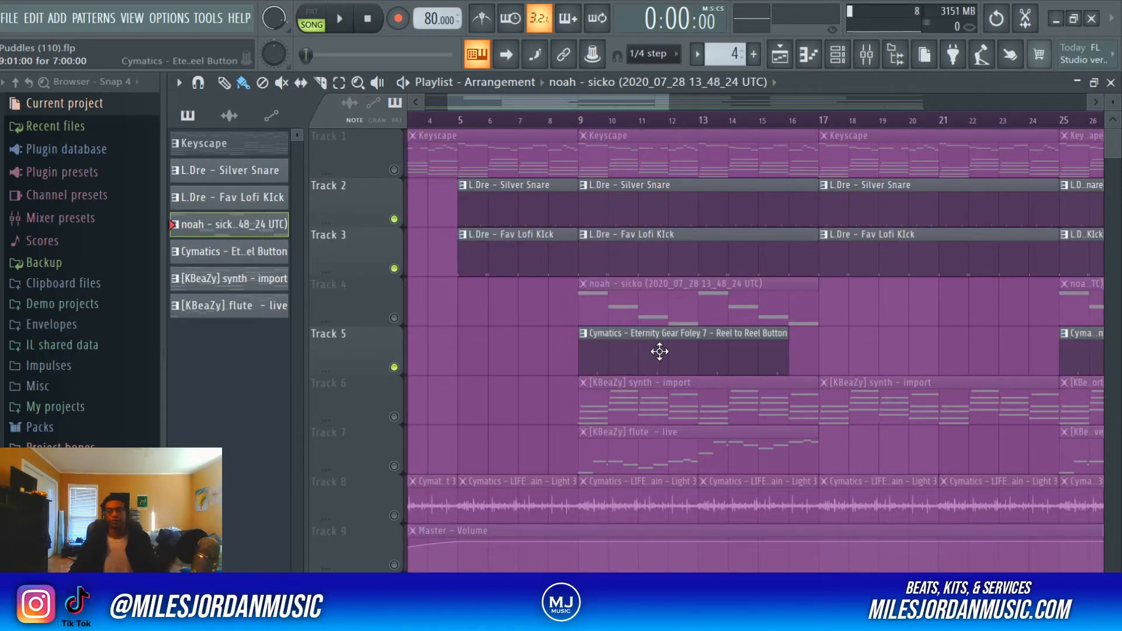
pyautogui.scroll(4, 576, 124)
pyautogui.scroll(-3, 576, 123)
pyautogui.scroll(-4, 645, 334)
pyautogui.scroll(4, 645, 334)
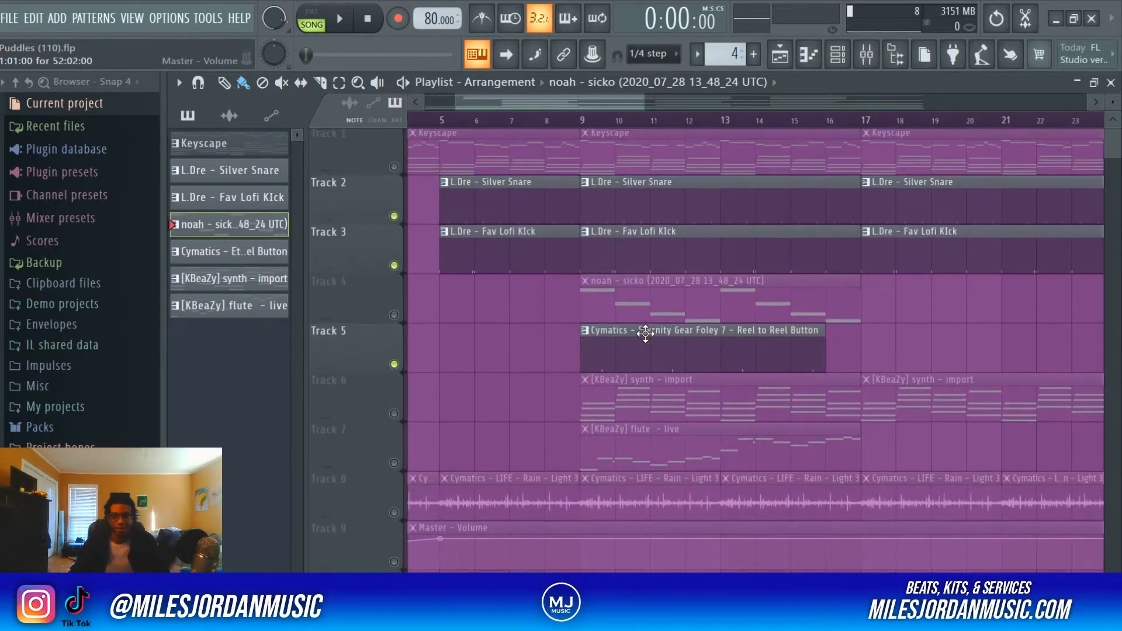
pyautogui.scroll(-3, 665, 124)
pyautogui.scroll(4, 665, 123)
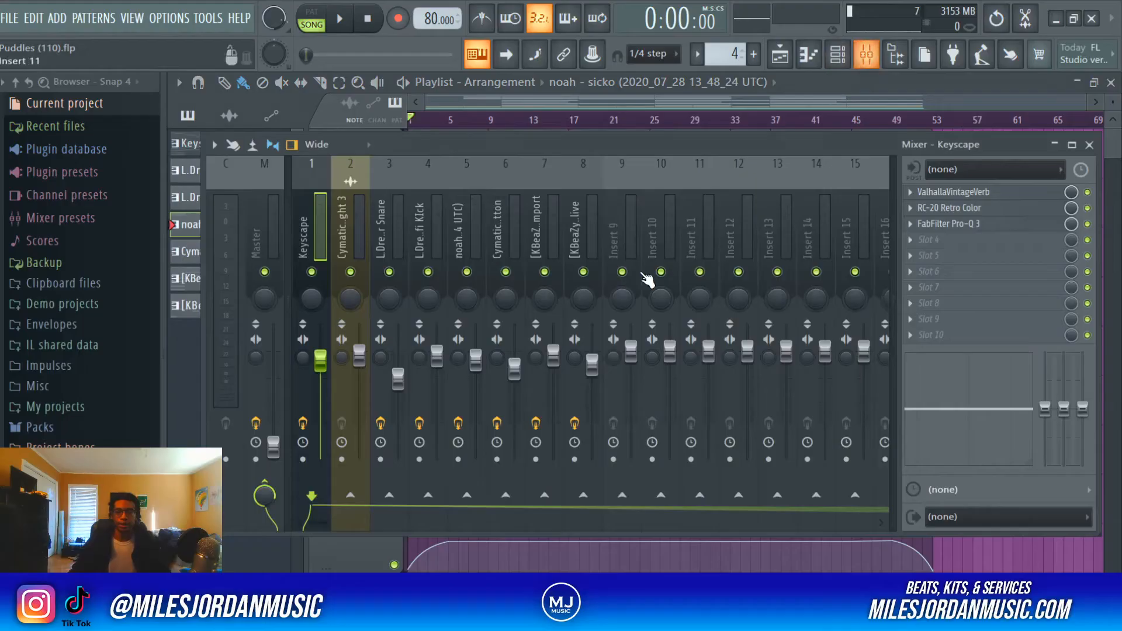
# Select the Master channel in the mixer and review its effect slots and the insert tracks.
pyautogui.click(270, 238)
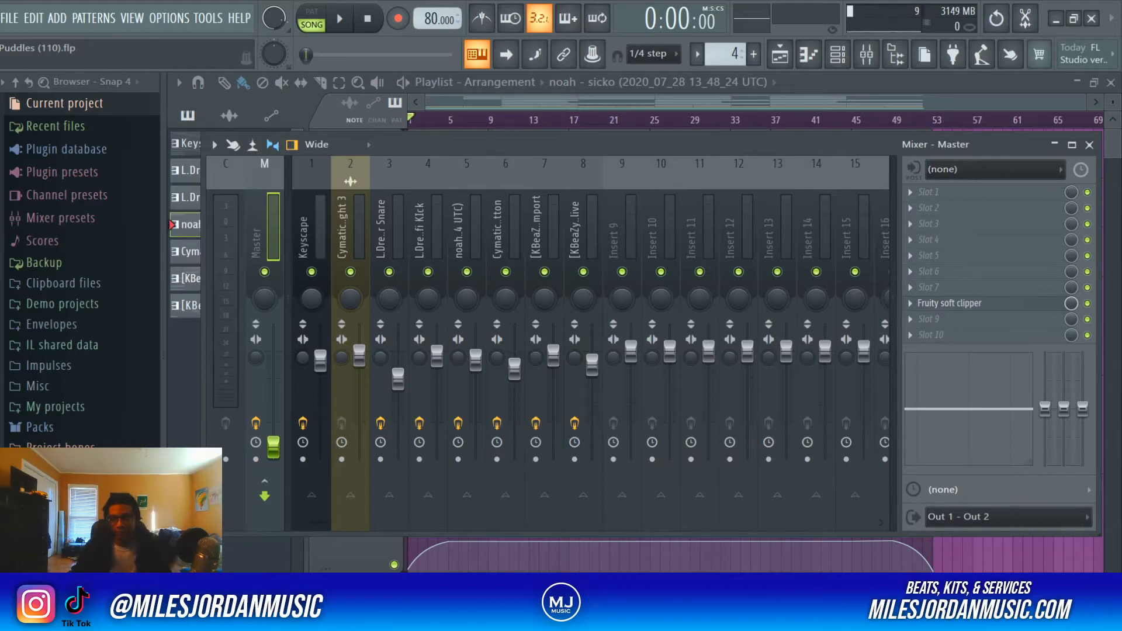
pyautogui.scroll(-3, 429, 246)
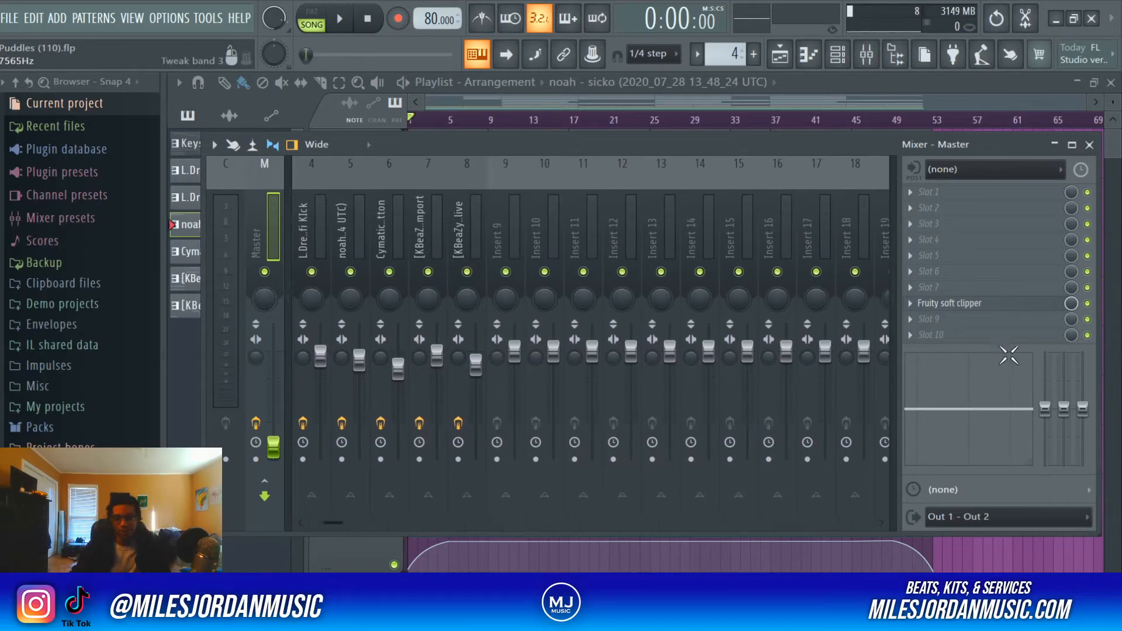
pyautogui.scroll(3, 299, 518)
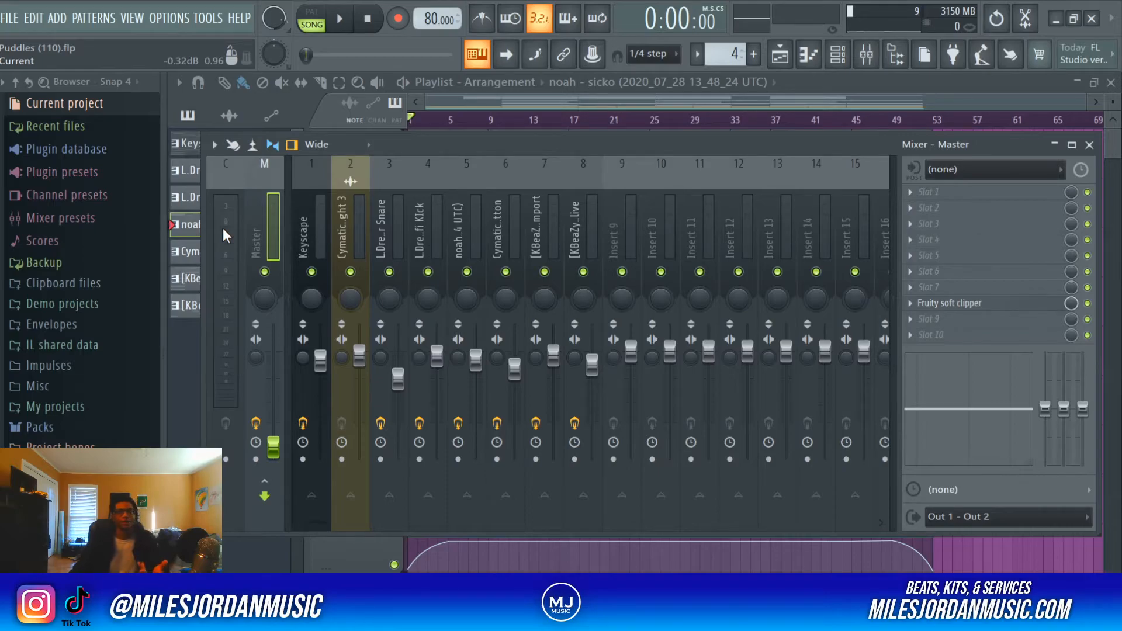
# Select the Keyscape mixer track and inspect its RC-20 Retro Color, FabFilter Pro-Q 3 and ValhallaVintageVerb settings.
pyautogui.click(309, 230)
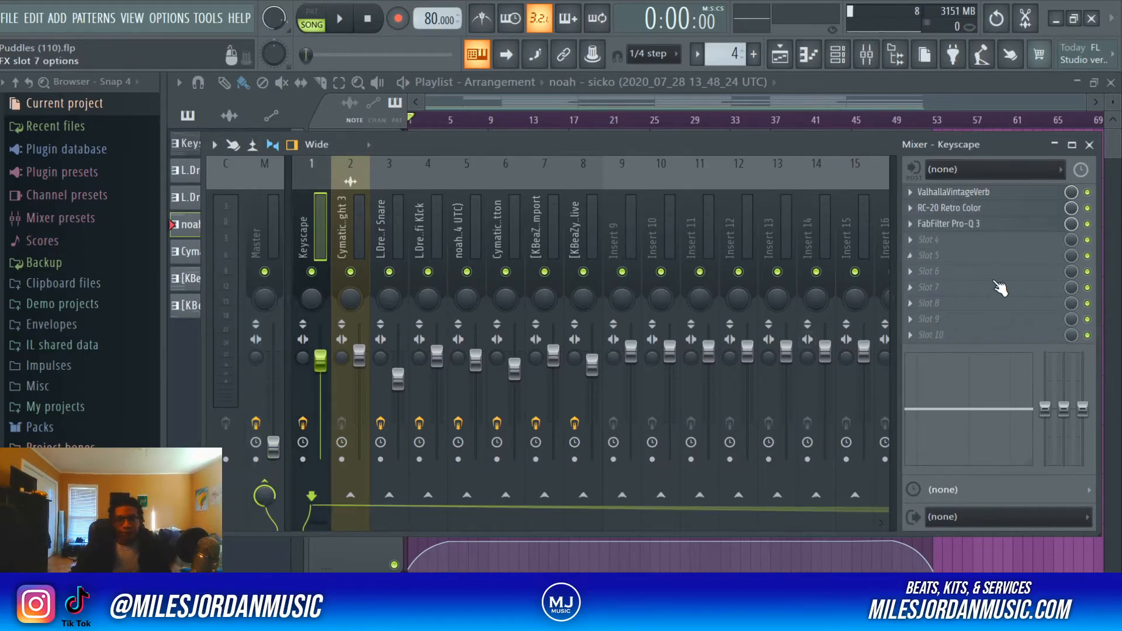
pyautogui.click(966, 209)
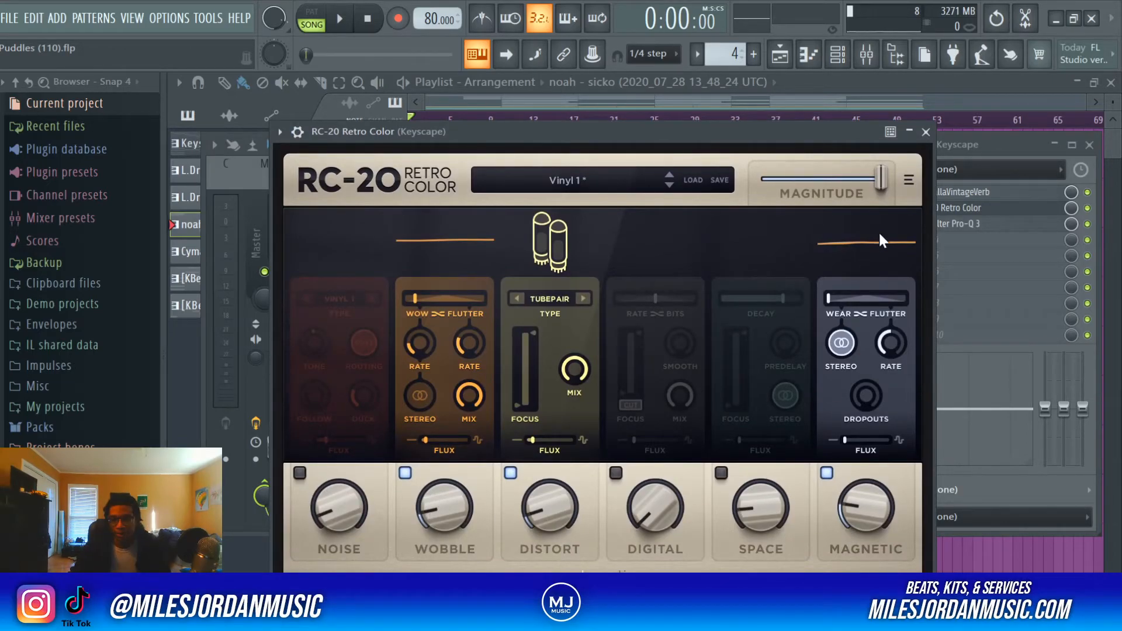
pyautogui.click(963, 224)
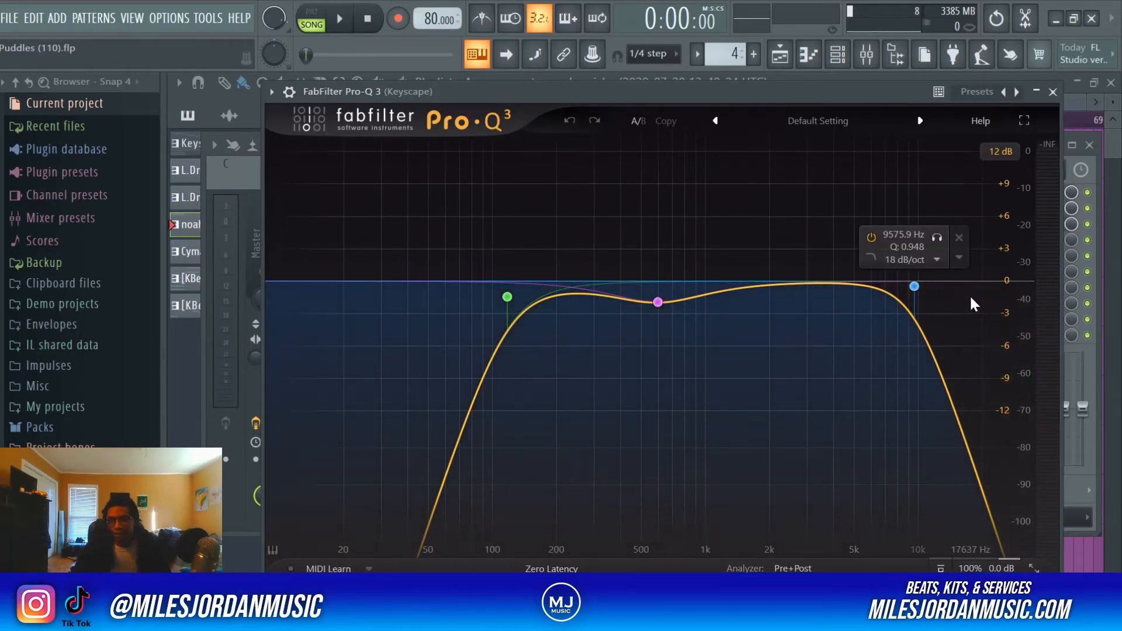
pyautogui.click(1053, 91)
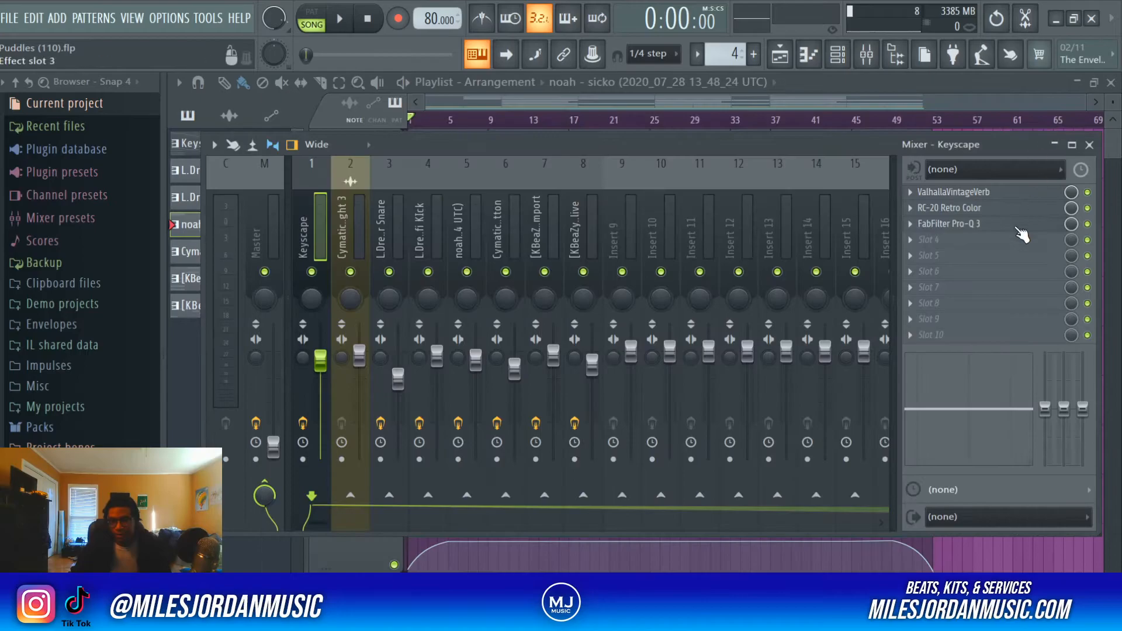
pyautogui.click(987, 194)
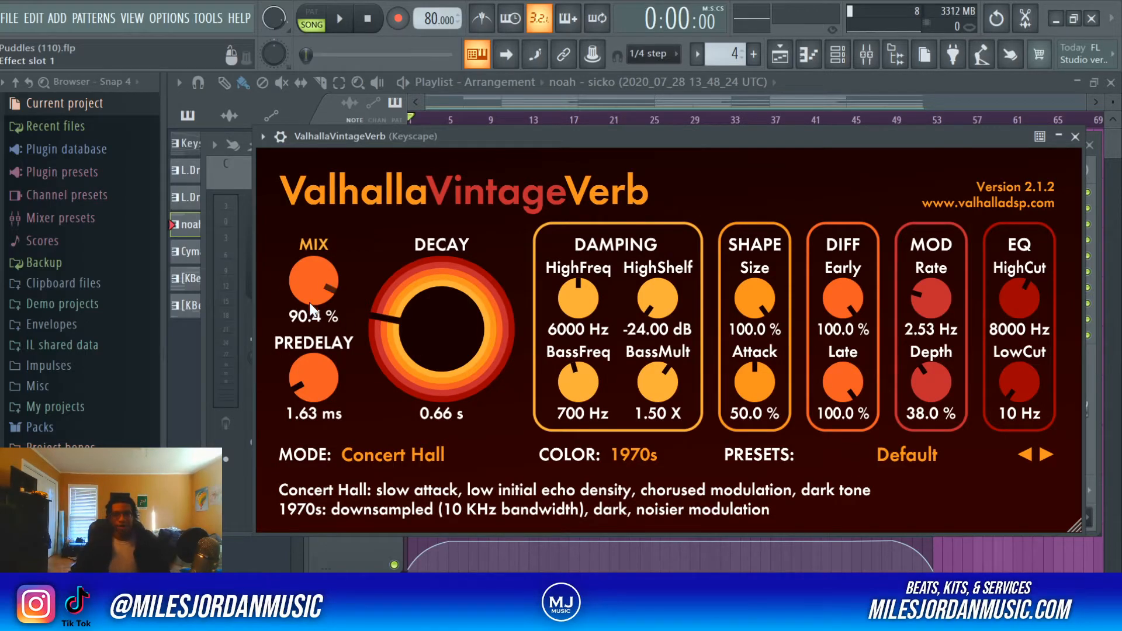
pyautogui.click(1076, 138)
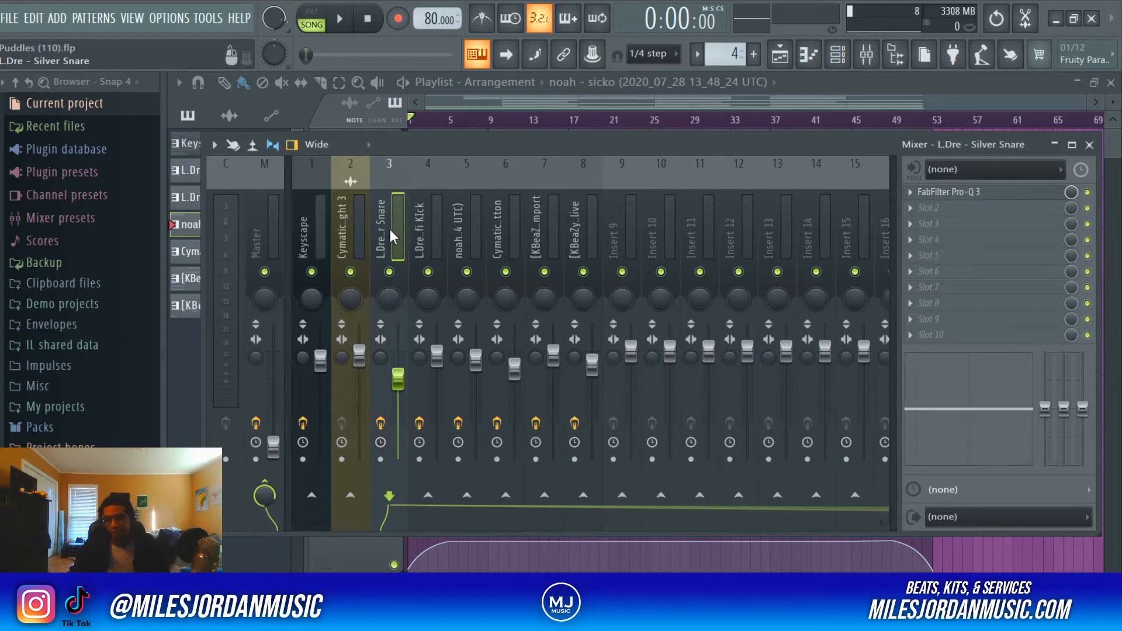
# Go through the kick, noah - sicko, foley button, synth and flute mixer tracks and review their effect slots.
pyautogui.click(426, 228)
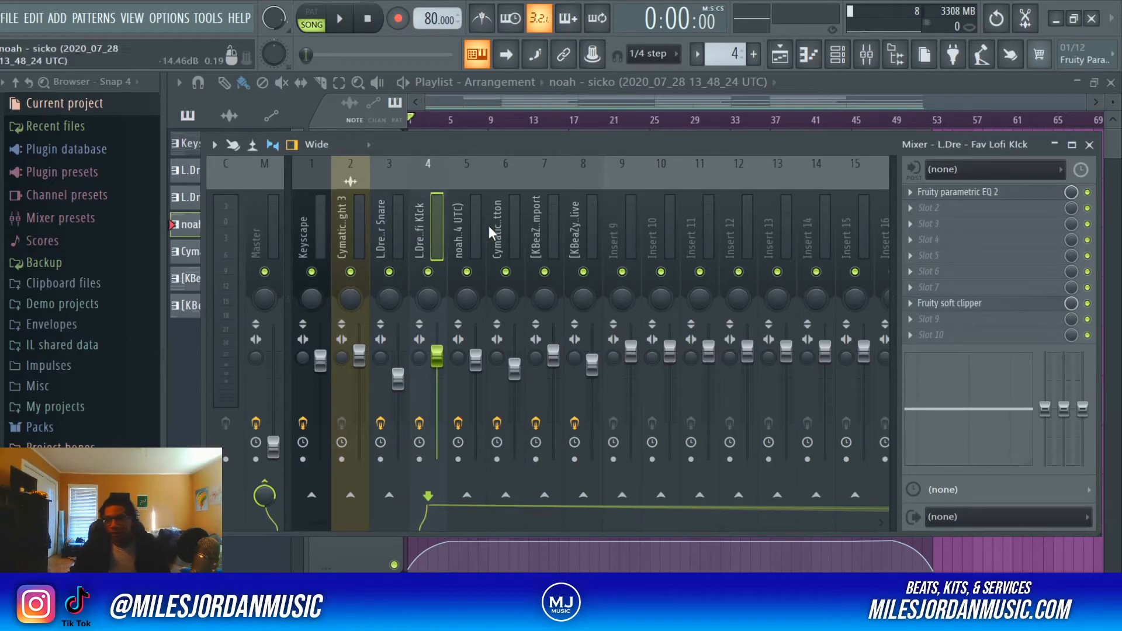
pyautogui.click(484, 282)
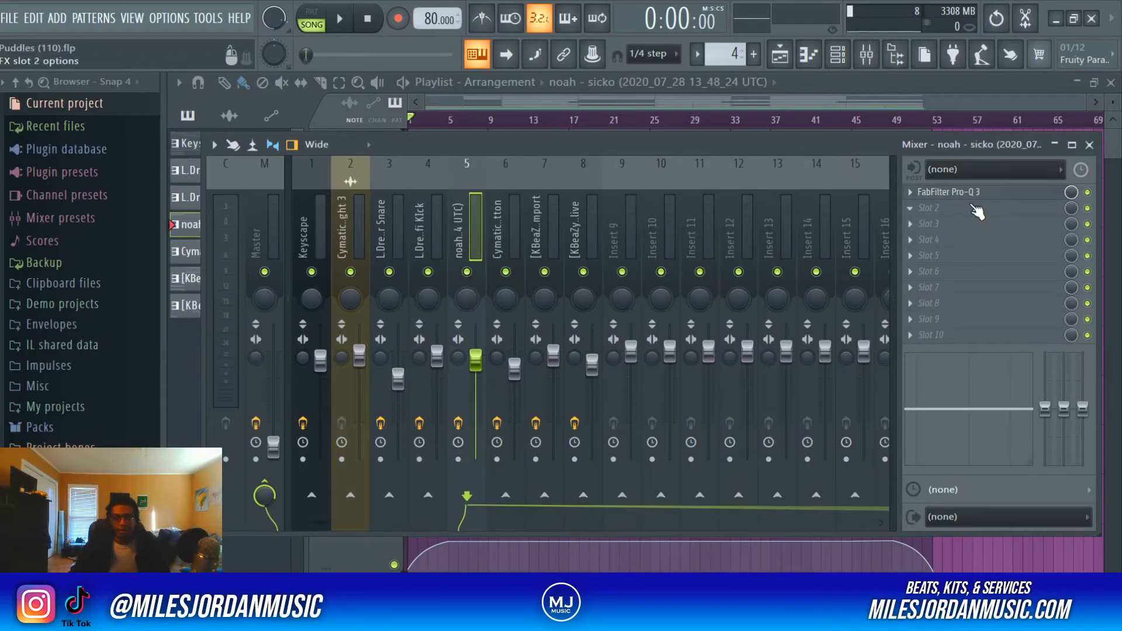
pyautogui.click(508, 233)
pyautogui.click(553, 233)
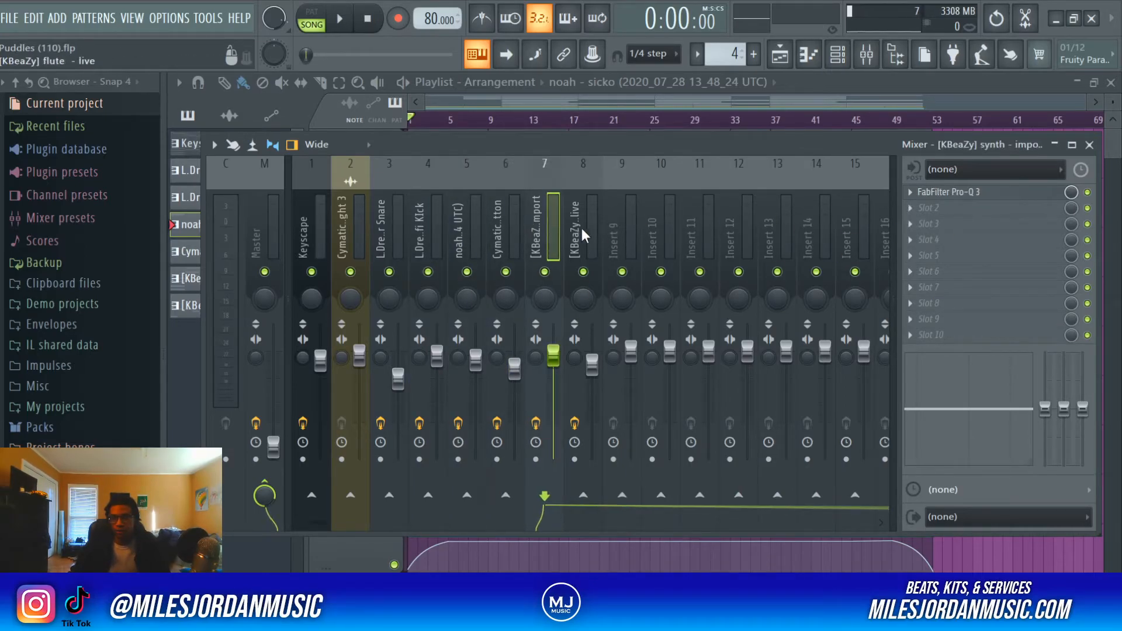
pyautogui.click(578, 229)
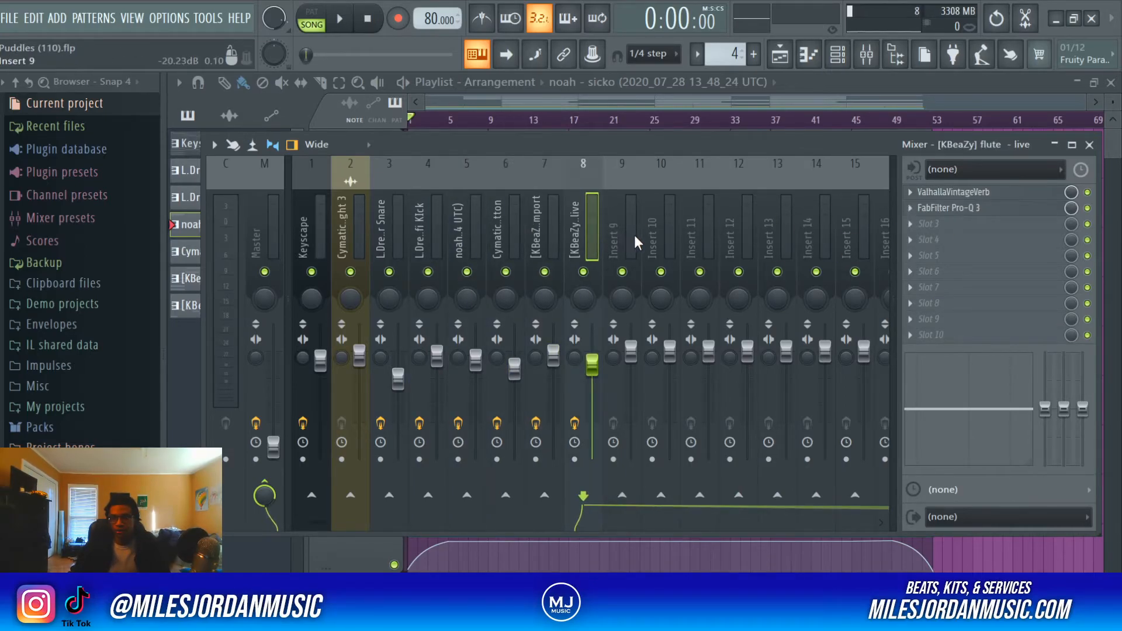
# Inspect the ValhallaVintageVerb settings on the flute track and close the mixer.
pyautogui.click(975, 196)
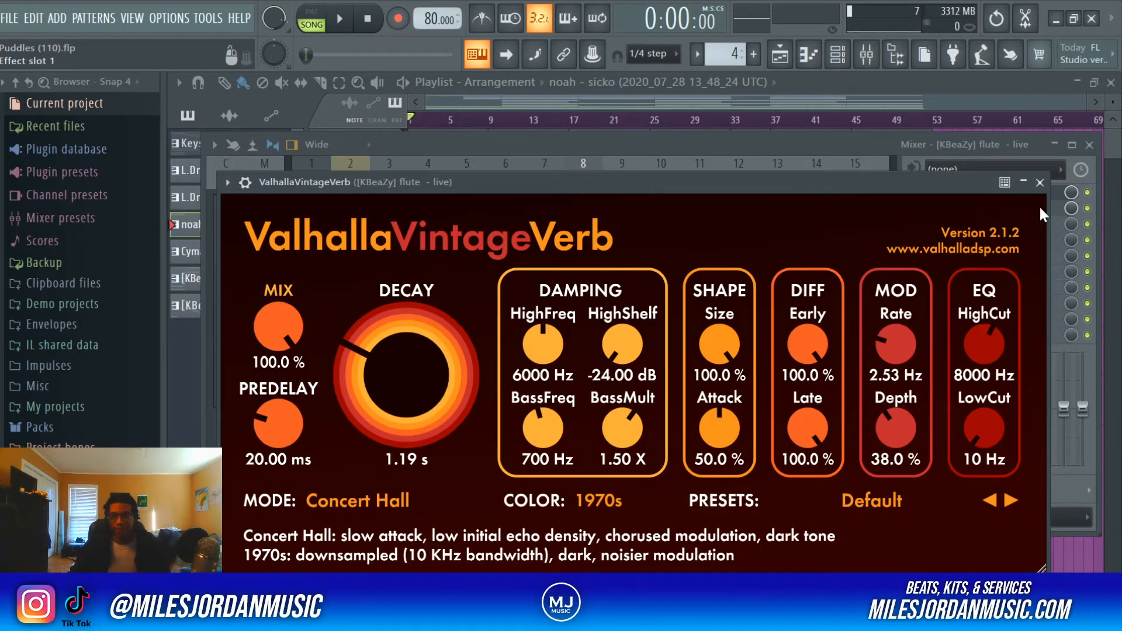
pyautogui.click(1039, 183)
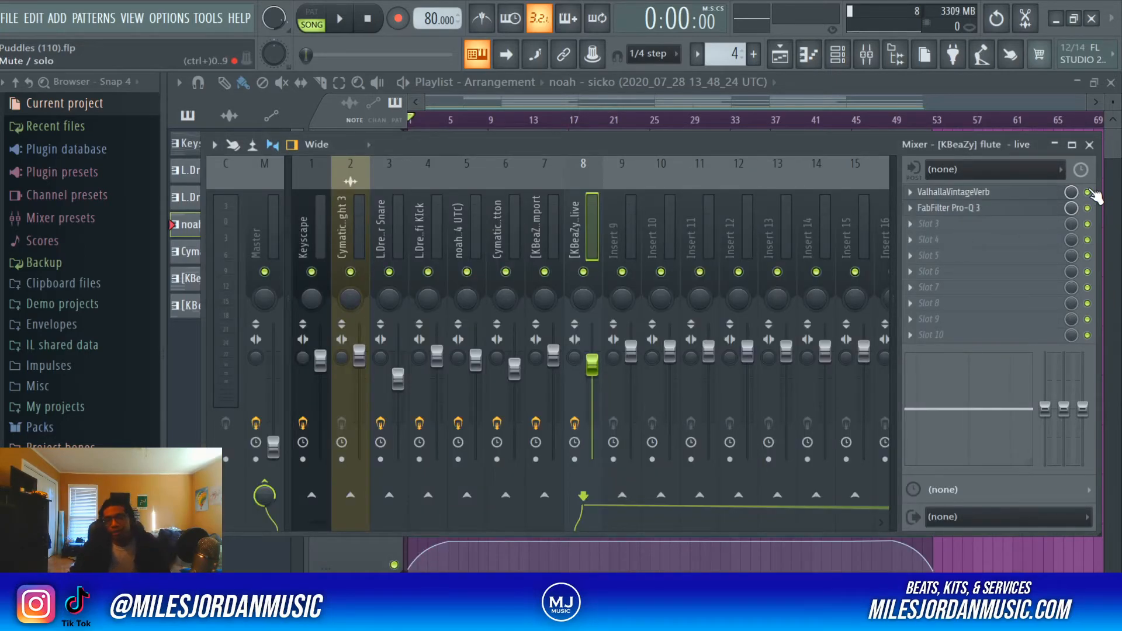
pyautogui.click(1089, 145)
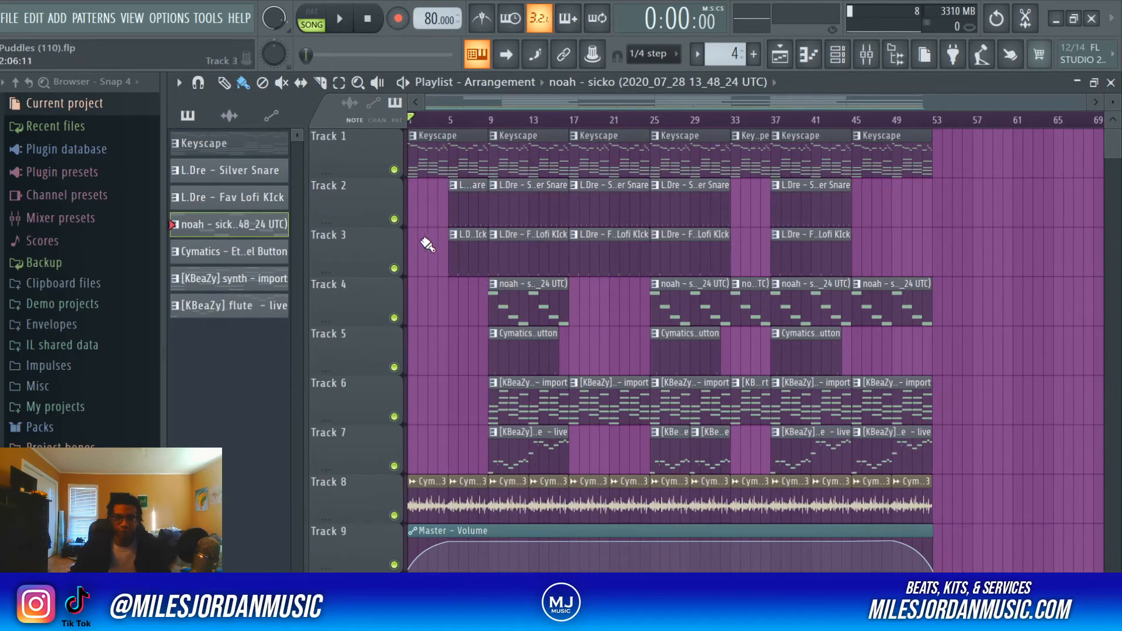
# Examine the arrangement of all tracks from the intro bars to the outro, including the Master volume fades.
pyautogui.scroll(3, 441, 126)
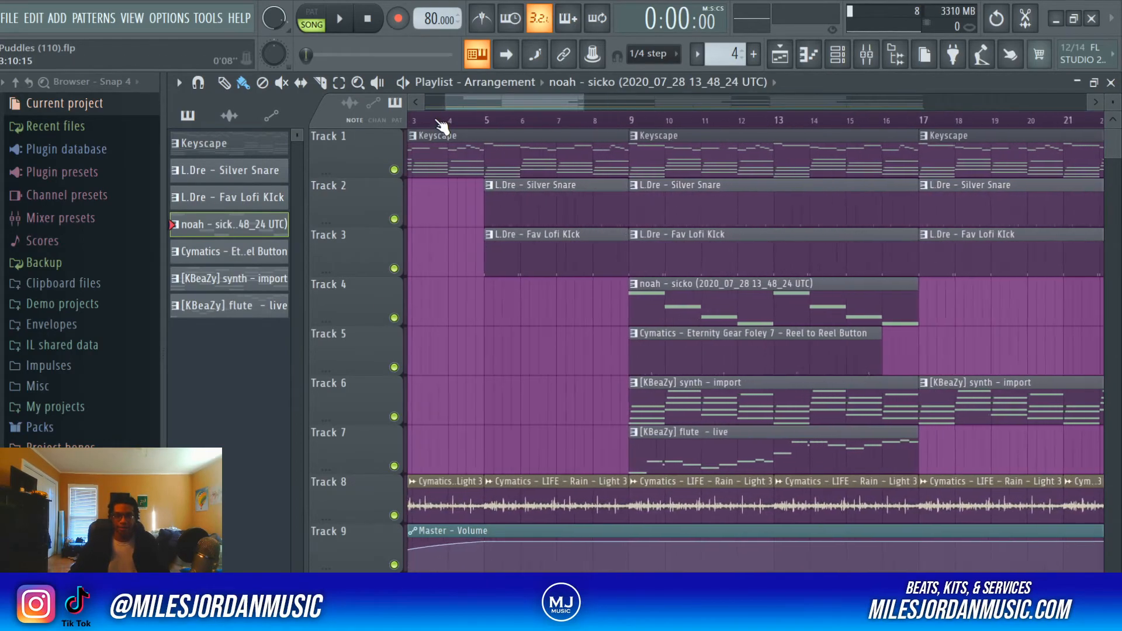
pyautogui.scroll(1, 441, 127)
pyautogui.scroll(-2, 442, 382)
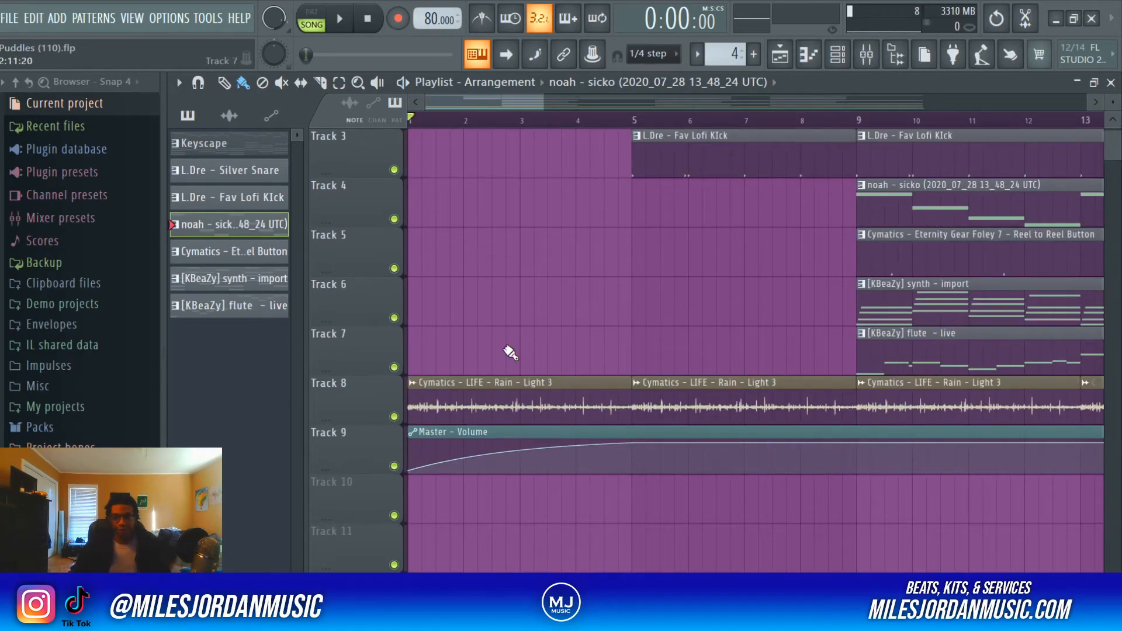
pyautogui.scroll(-3, 500, 378)
pyautogui.scroll(2, 463, 295)
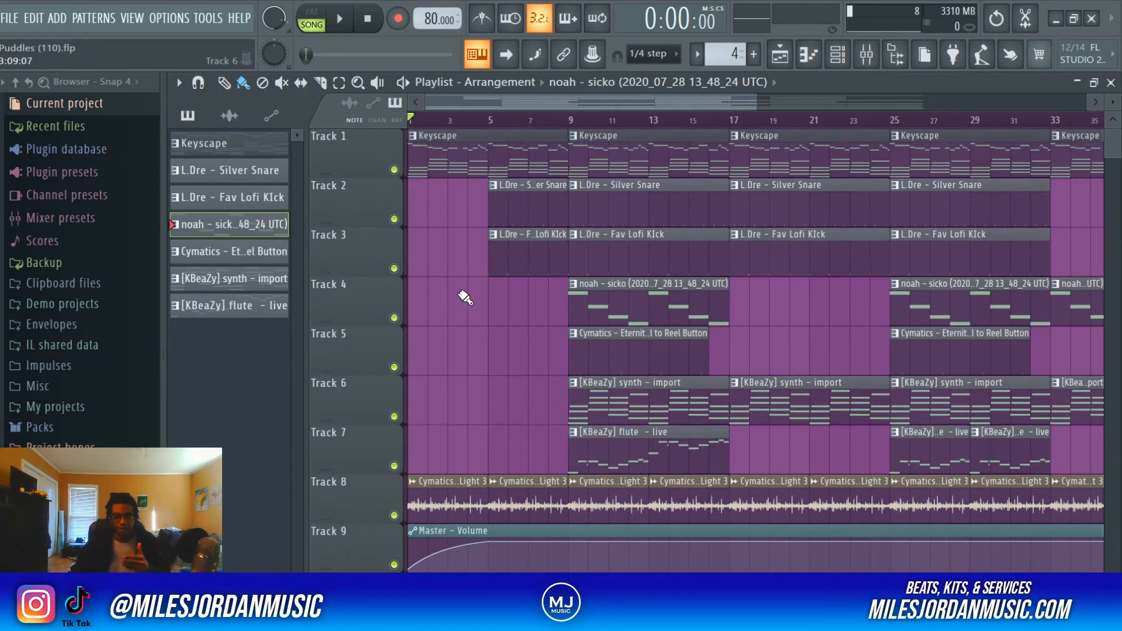
pyautogui.scroll(-2, 569, 103)
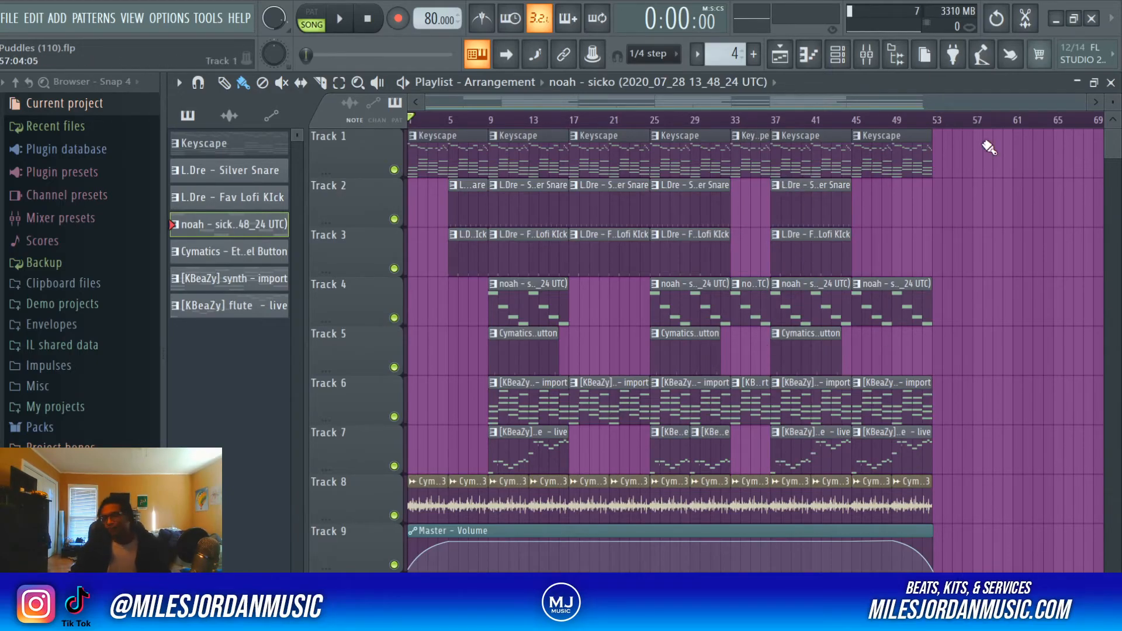
pyautogui.scroll(3, 922, 125)
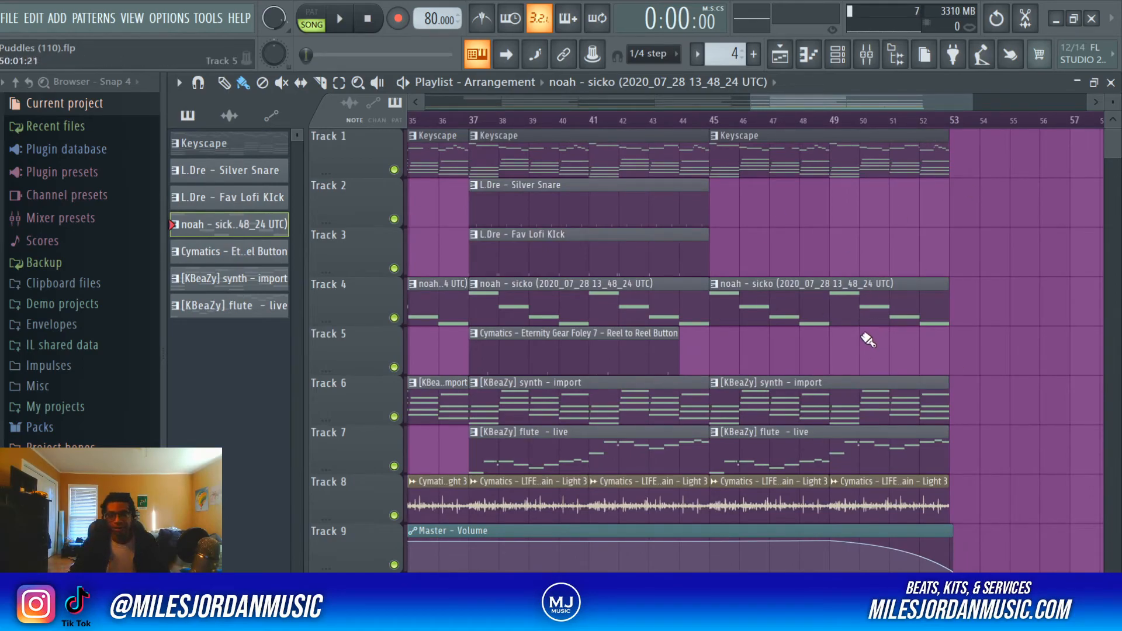
pyautogui.scroll(-3, 720, 283)
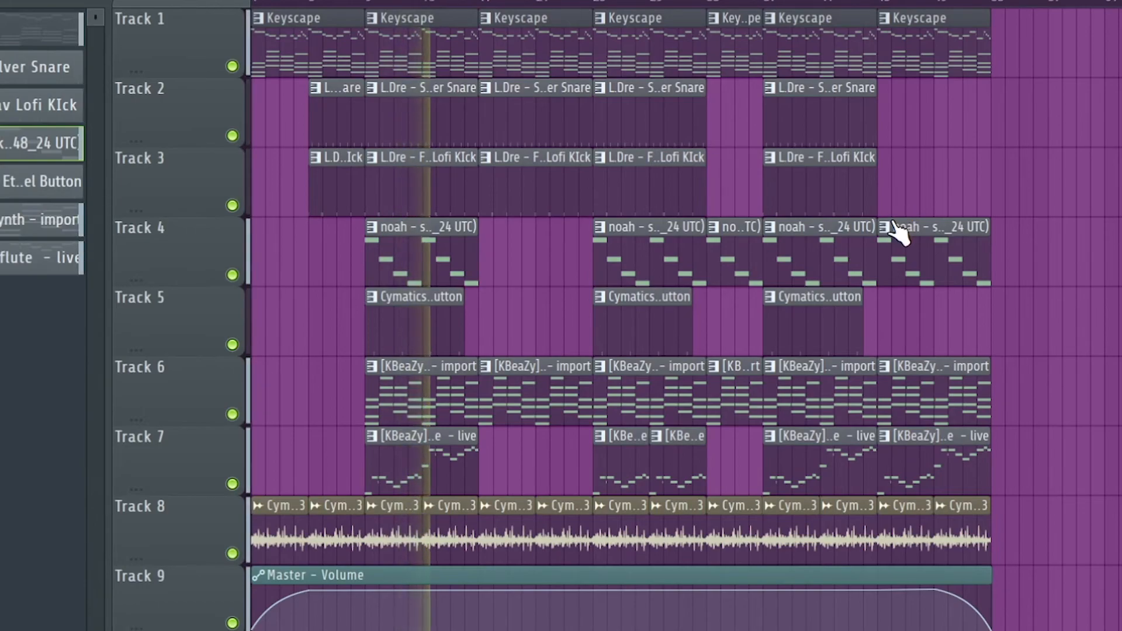
# Listen to the full arrangement with all tracks active and stop the playback.
pyautogui.click(948, 180)
pyautogui.rightClick(949, 180)
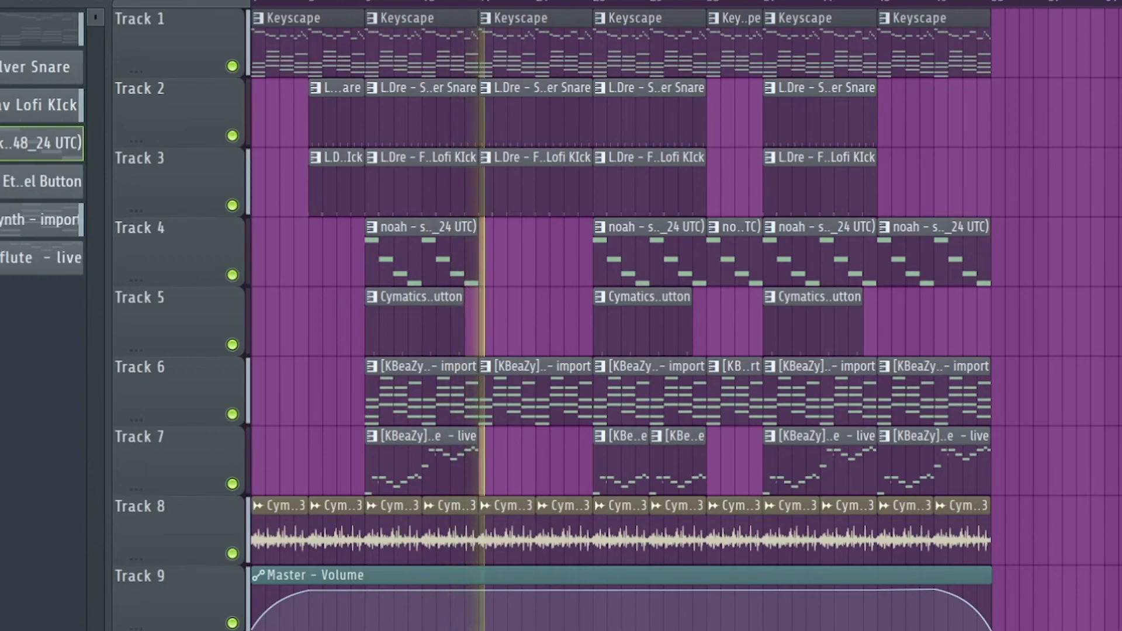
pyautogui.press('space')
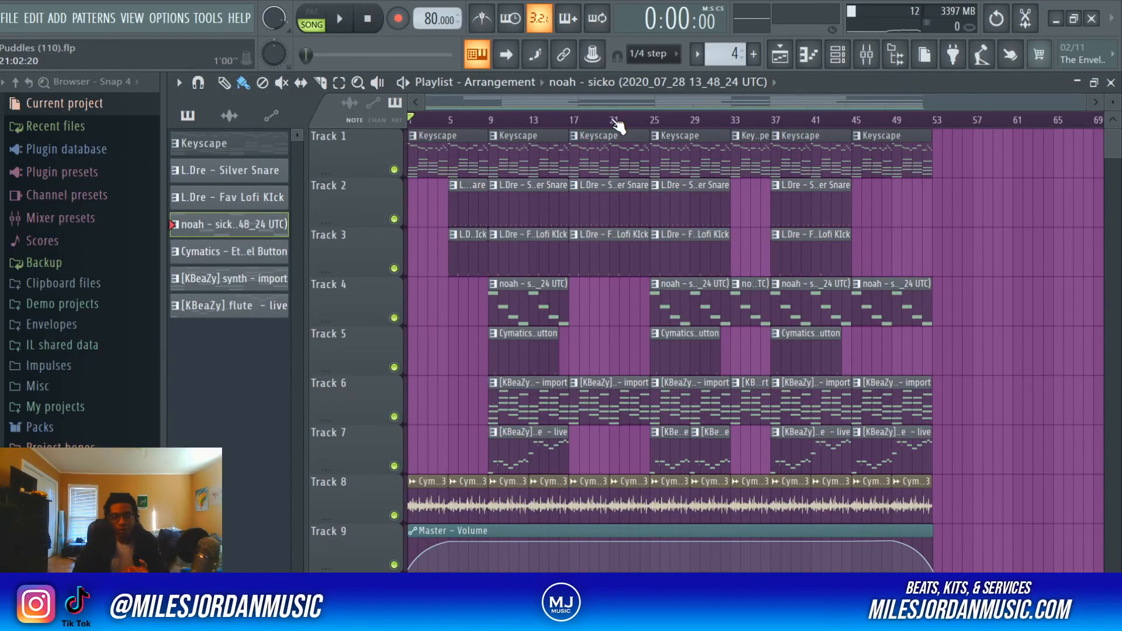